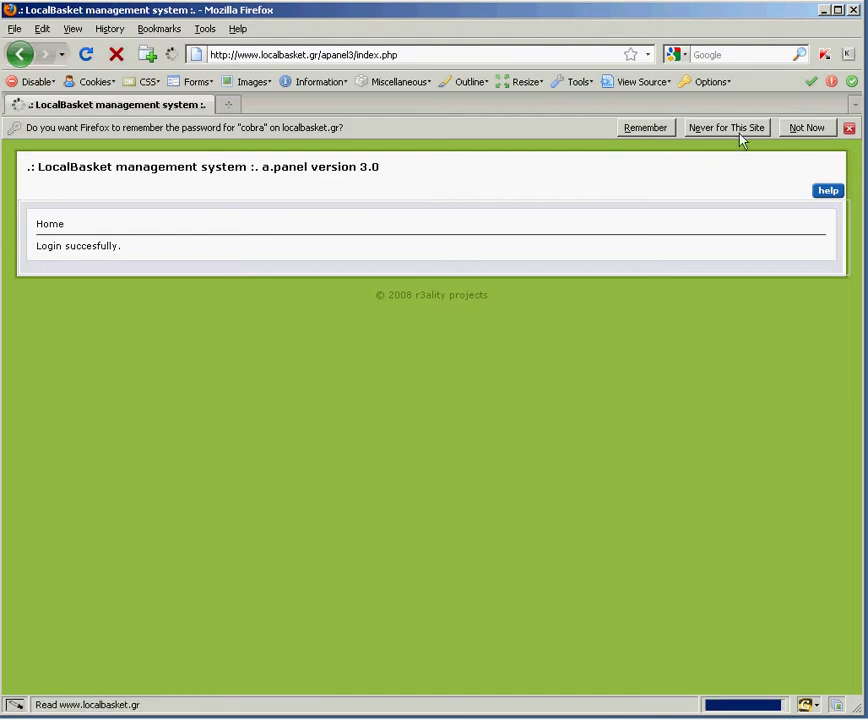
Open the first-round matchday 1 schedule of the 2010-2011 ΕΚΑΣΘ Γ' 1 championship through User's Championships Management.
{"action": "left_click", "coordinate": [848, 128]}
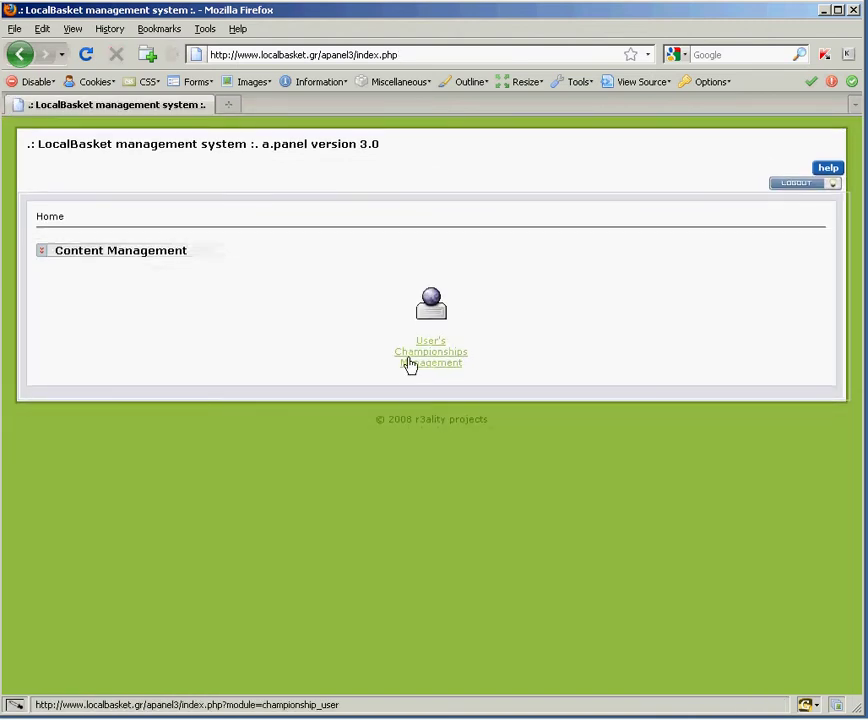
{"action": "left_click", "coordinate": [409, 364]}
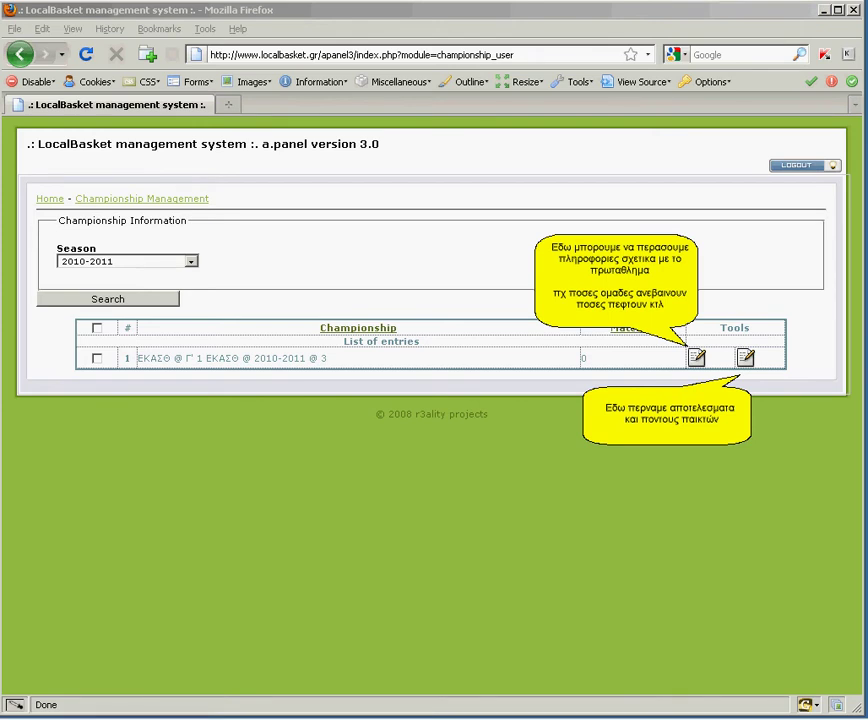
{"action": "left_click", "coordinate": [745, 358]}
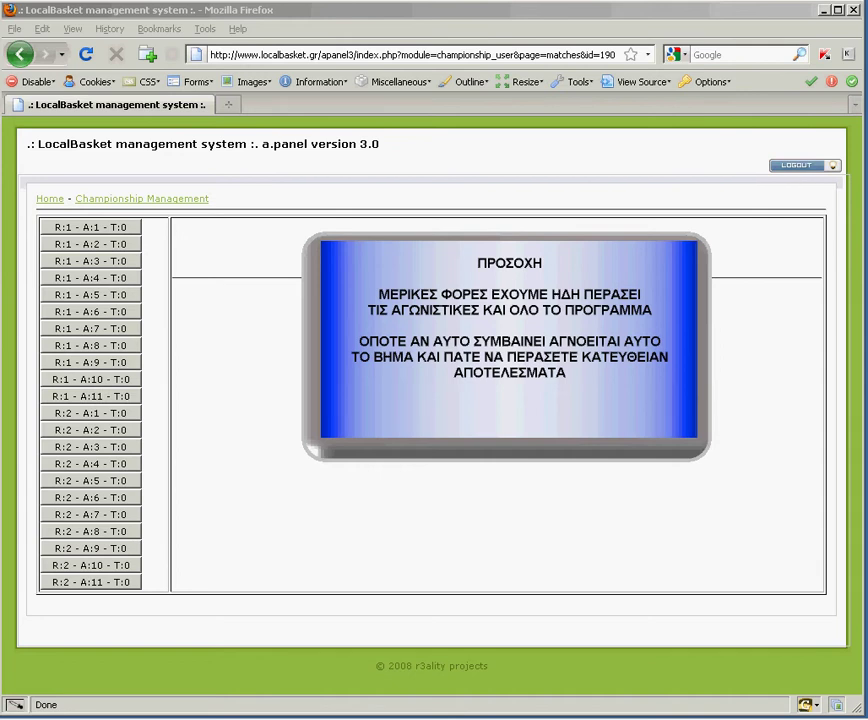
{"action": "left_click", "coordinate": [92, 231]}
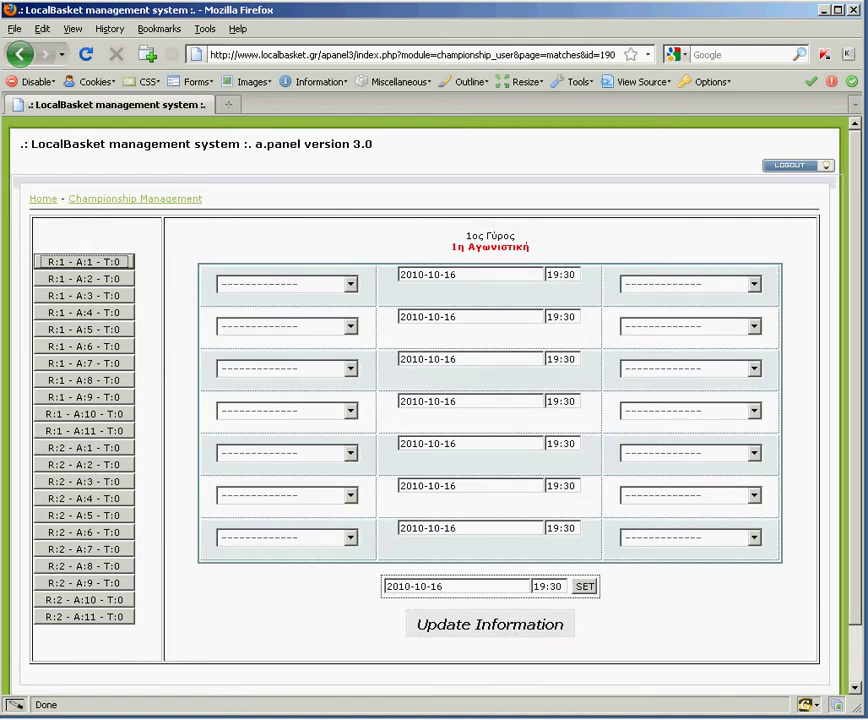
Set the first two pairings to COBRA GUARDIANS against ΑΓΧΙΑΛΟΣ ΜΑΣ and ΑΜΠΕΛΟΚΗΠΩΝ ΑΟ against Δ.Ε.Η. ΠΑΣΠ Λέσχη.
{"action": "left_click", "coordinate": [348, 286]}
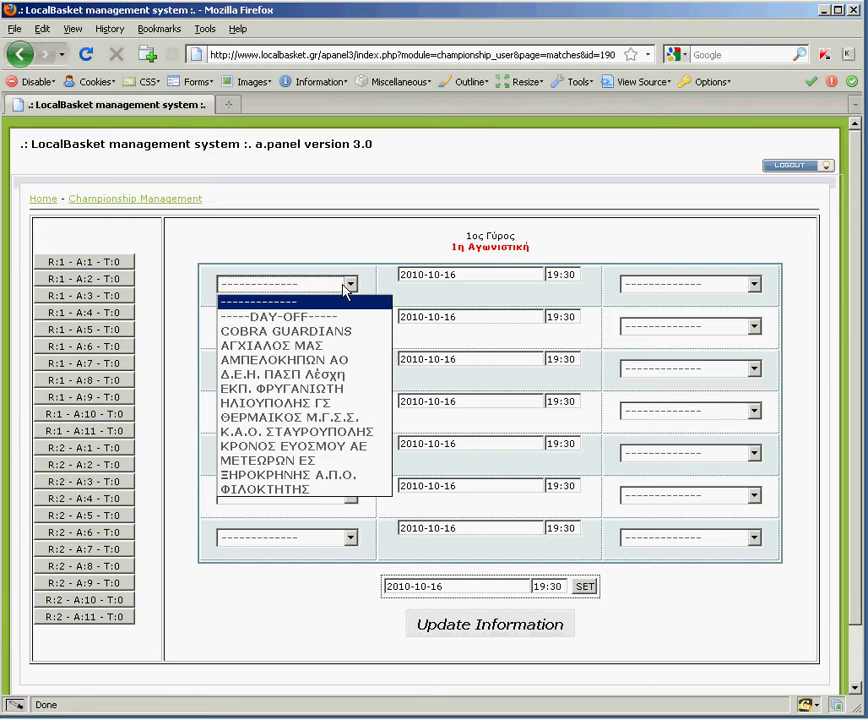
{"action": "left_click", "coordinate": [332, 332]}
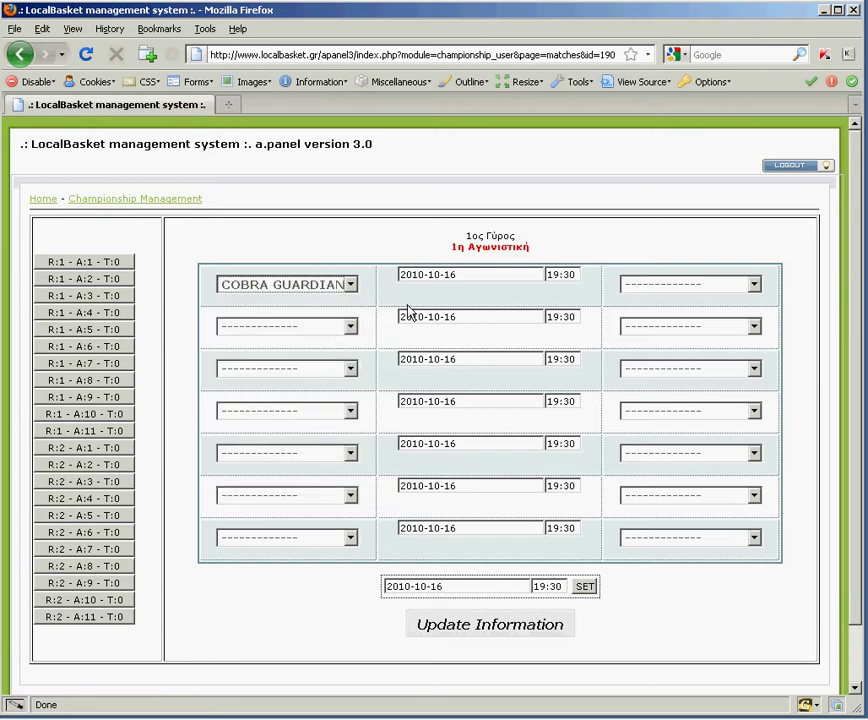
{"action": "left_click", "coordinate": [697, 284]}
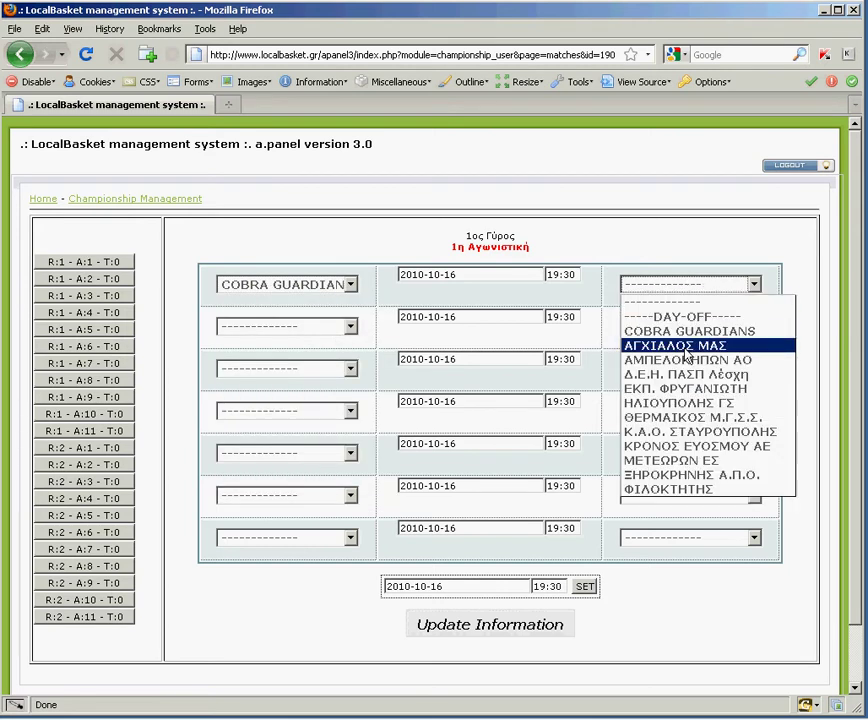
{"action": "left_click", "coordinate": [665, 389]}
{"action": "left_click", "coordinate": [348, 327]}
{"action": "left_click", "coordinate": [300, 402]}
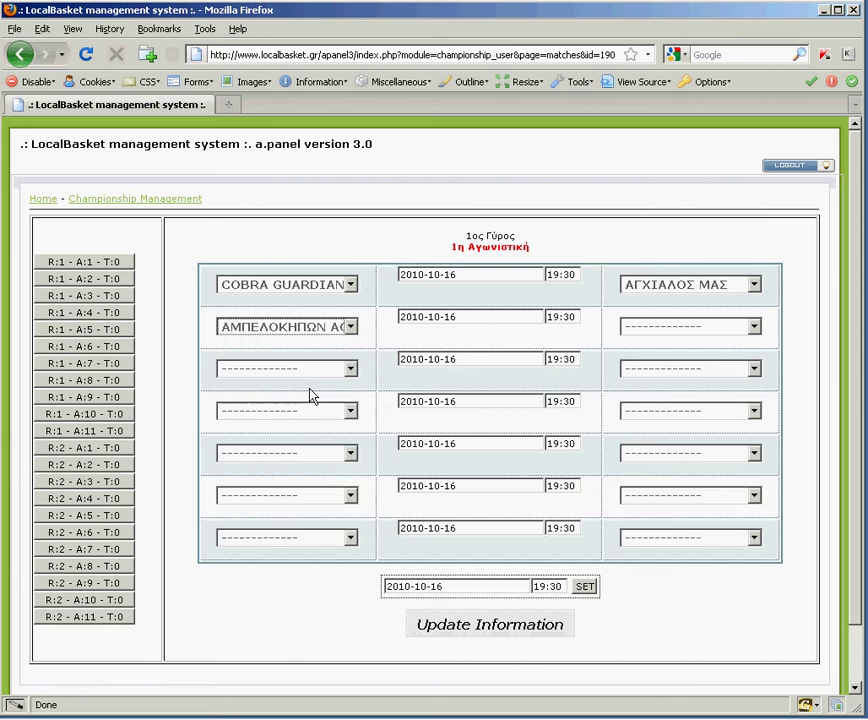
{"action": "left_click", "coordinate": [622, 328]}
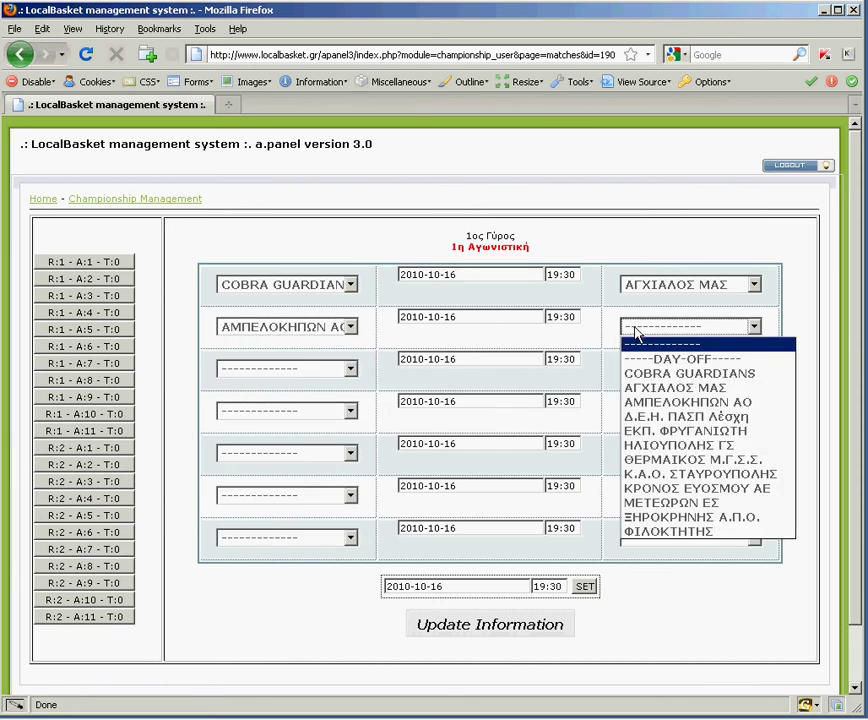
{"action": "left_click", "coordinate": [680, 418]}
Set the third and fourth pairings to ΕΚΠ. ΦΡΥΓΑΝΙΩΤΗ against ΗΛΙΟΥΠΟΛΗΣ ΓΣ and ΘΕΡΜΑΙΚΟΣ Μ.Γ.Σ.Σ. against Κ.Α.Ο. ΣΤΑΥΡΟΥΠΟΛΗΣ.
{"action": "left_click", "coordinate": [313, 370]}
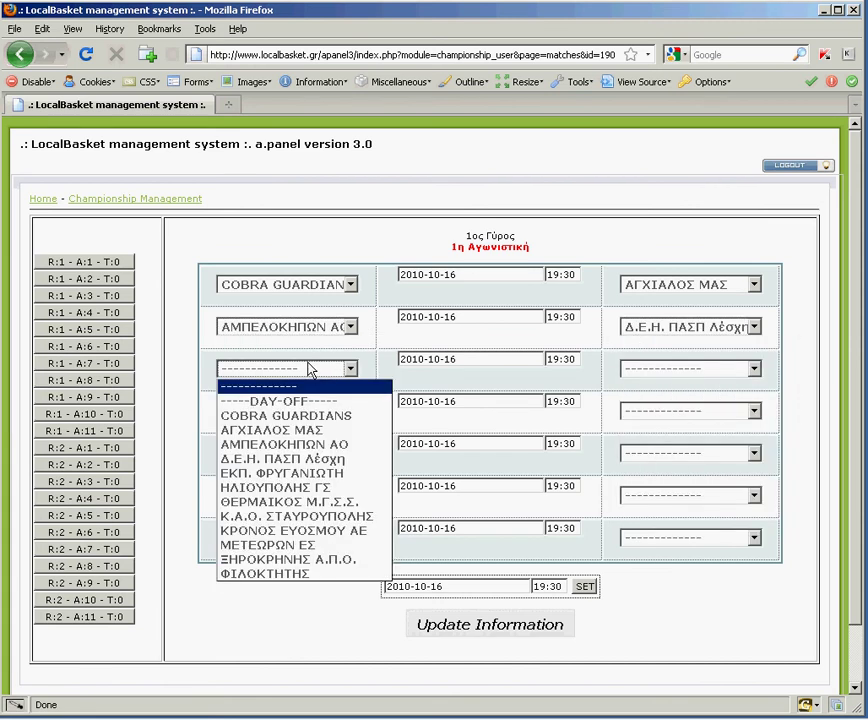
{"action": "left_click", "coordinate": [311, 460]}
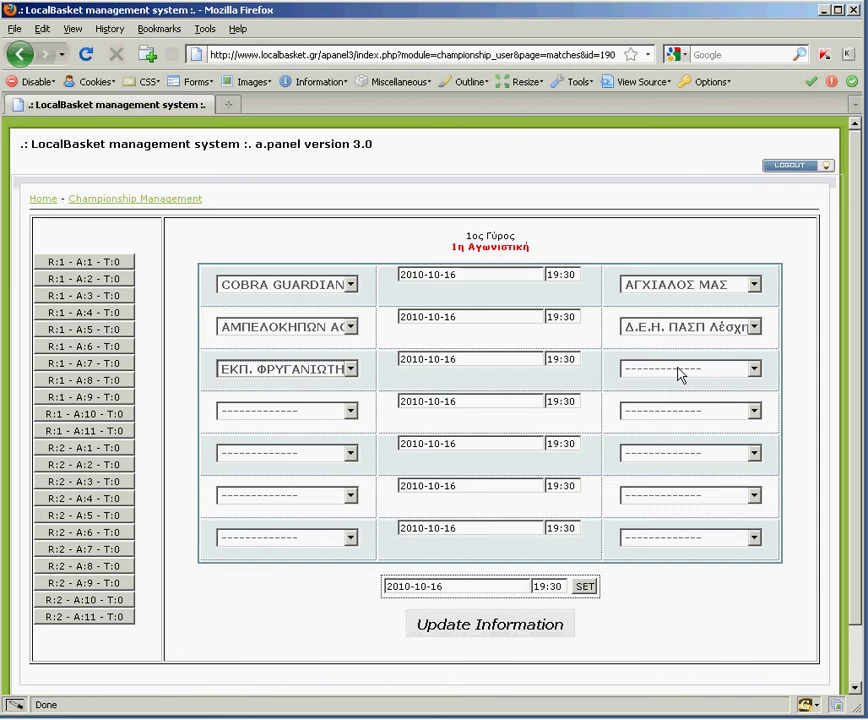
{"action": "left_click", "coordinate": [680, 372]}
{"action": "left_click", "coordinate": [661, 487]}
{"action": "left_click", "coordinate": [325, 413]}
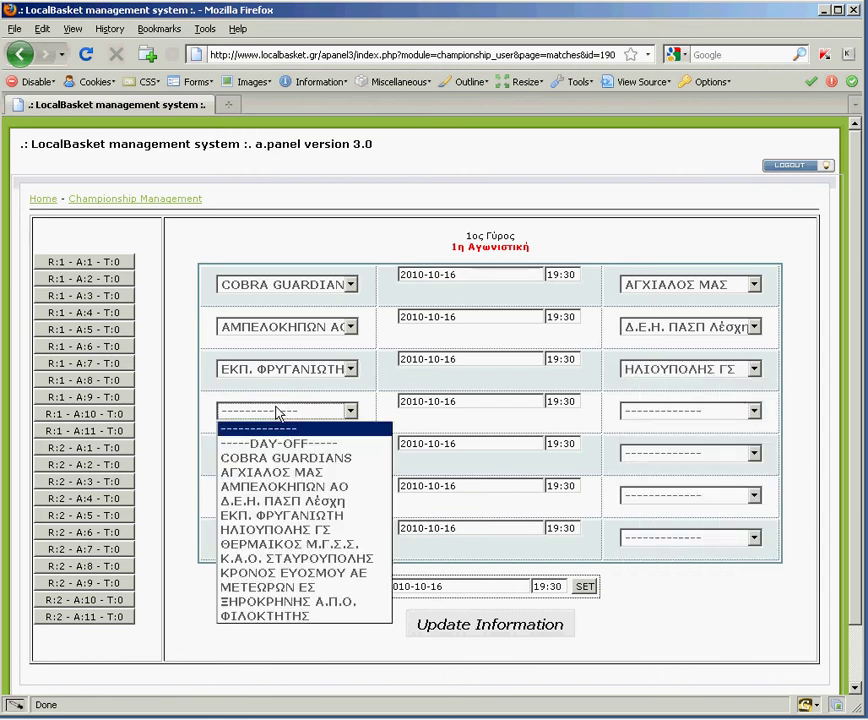
{"action": "left_click", "coordinate": [278, 550]}
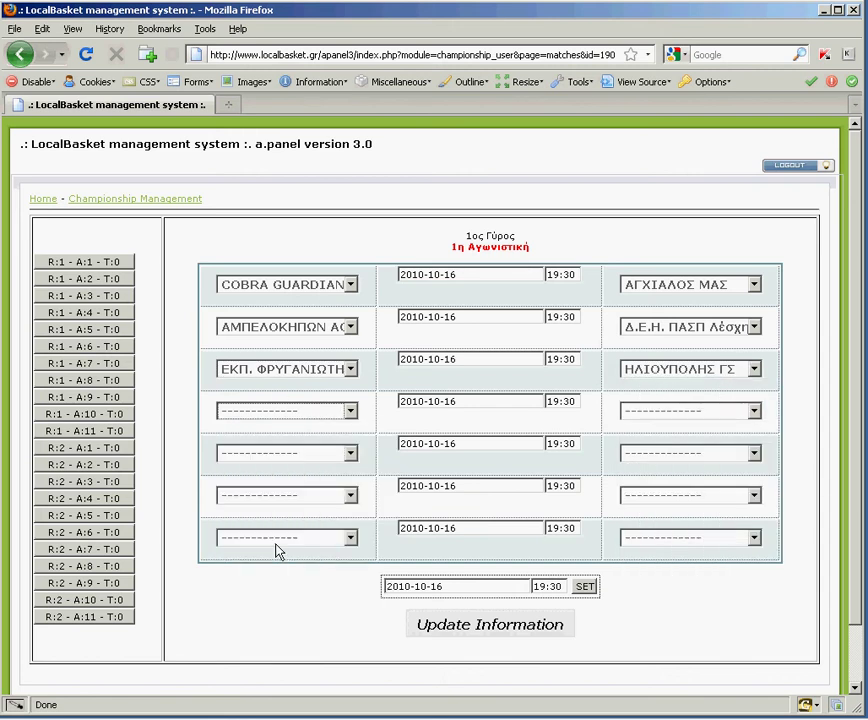
{"action": "left_click", "coordinate": [713, 411]}
{"action": "left_click", "coordinate": [684, 558]}
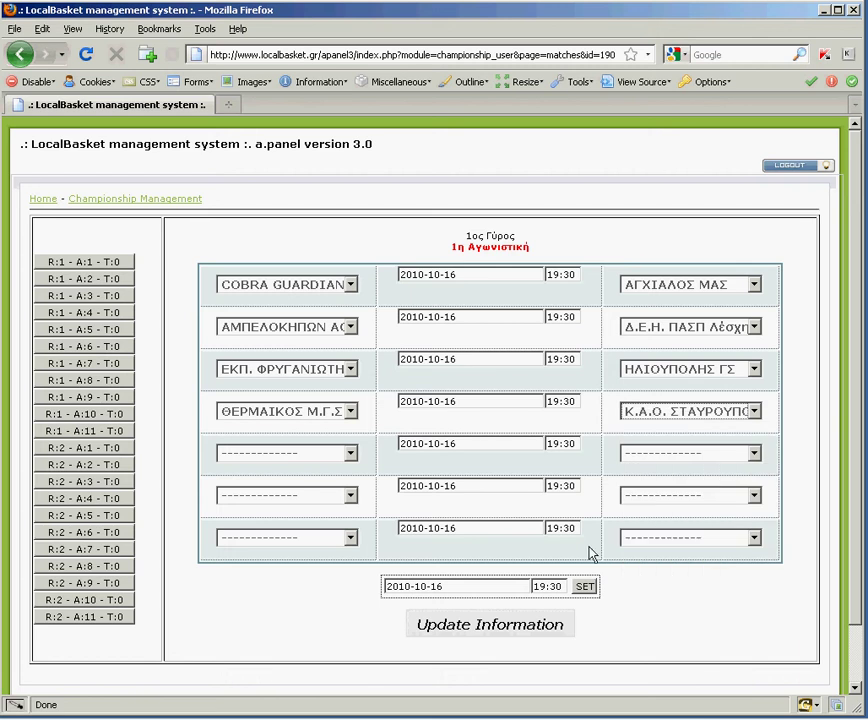
Set the fifth and sixth pairings to ΚΡΟΝΟΣ ΕΥΟΣΜΟΥ ΑΕ against ΜΕΤΕΩΡΩΝ ΕΣ and ΞΗΡΟΚΡΗΝΗΣ Α.Π.Ο. against ΦΙΛΟΚΤΗΤΗΣ.
{"action": "left_click", "coordinate": [326, 453]}
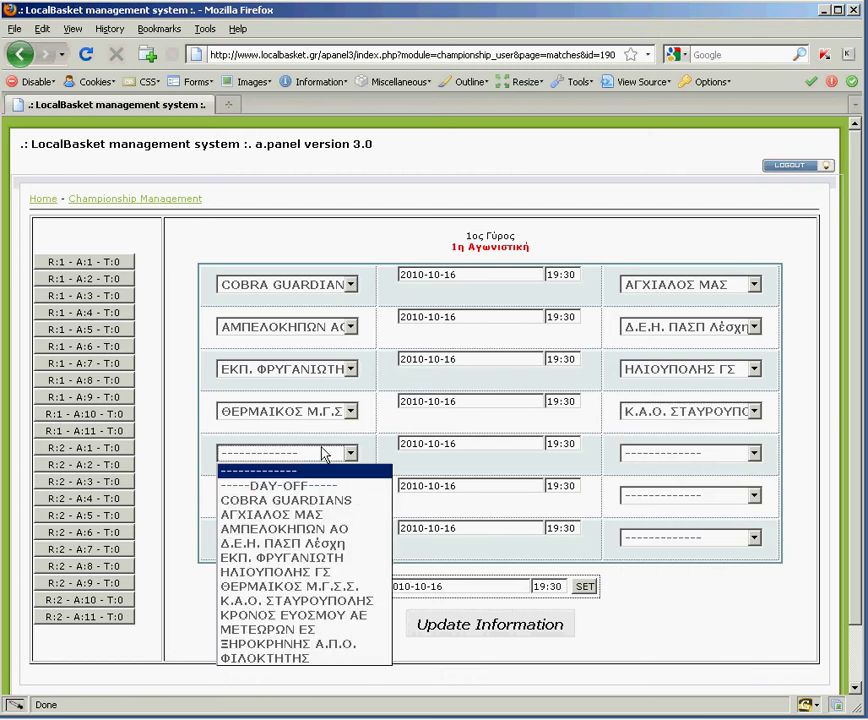
{"action": "left_click", "coordinate": [306, 617]}
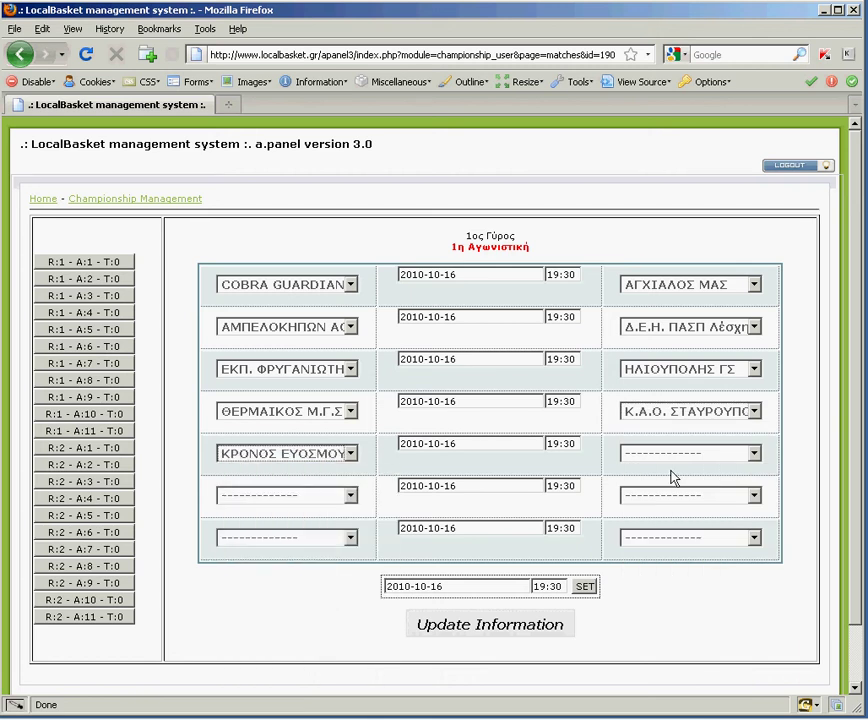
{"action": "left_click", "coordinate": [728, 462]}
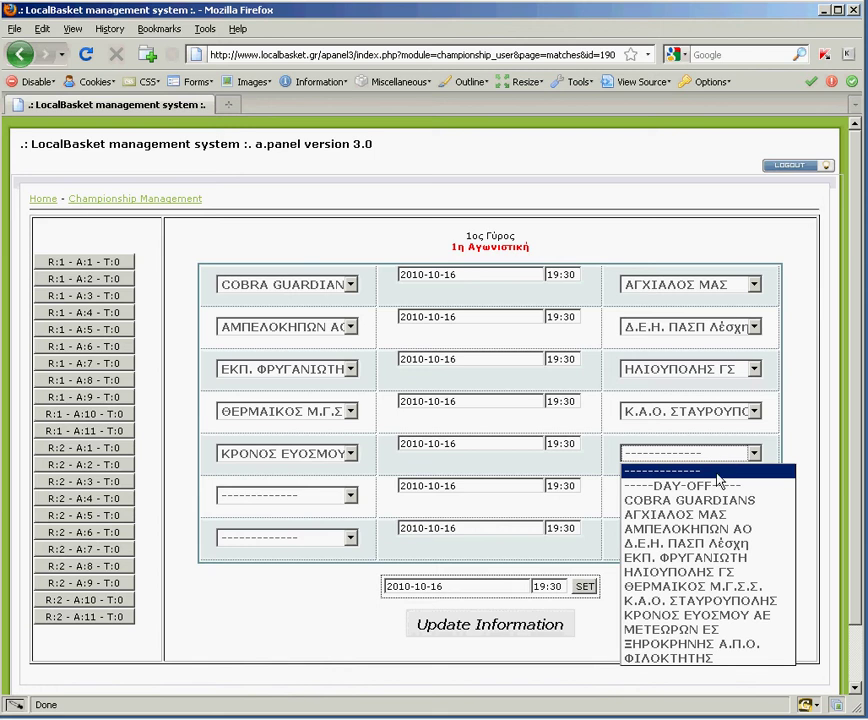
{"action": "left_click", "coordinate": [686, 630]}
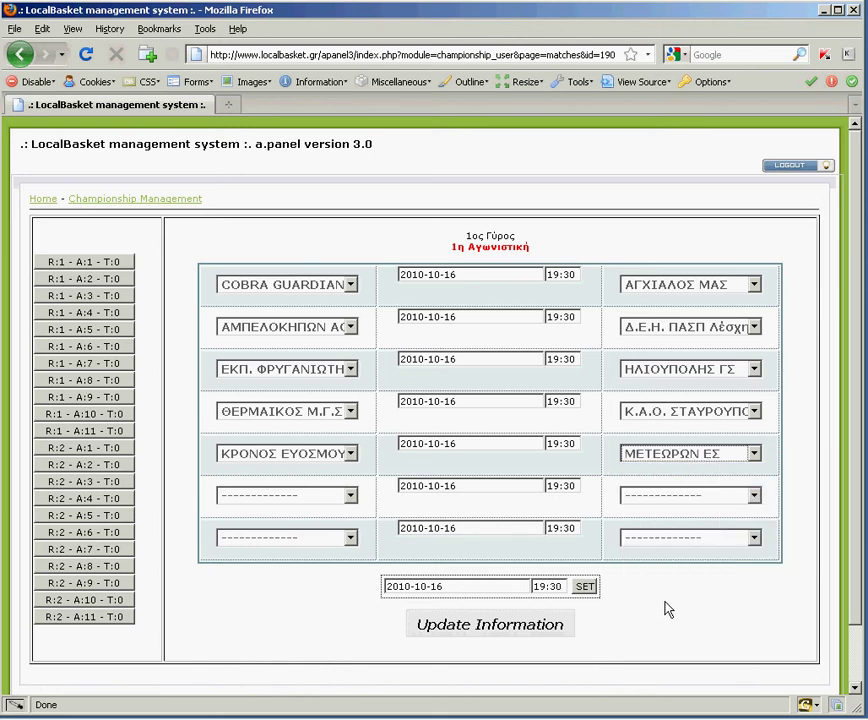
{"action": "left_click", "coordinate": [310, 510]}
{"action": "left_click", "coordinate": [315, 685]}
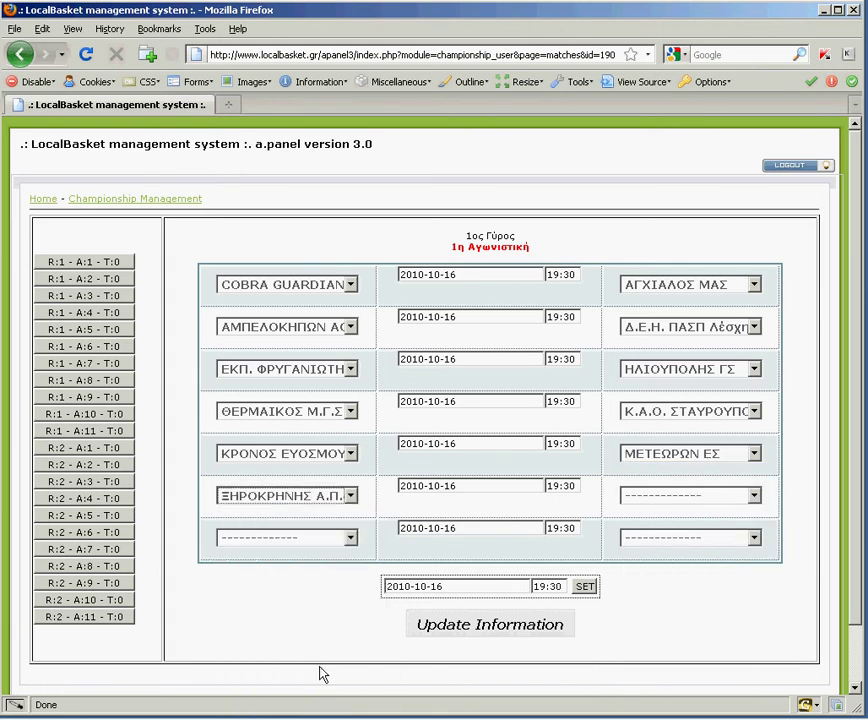
{"action": "left_click", "coordinate": [686, 496]}
{"action": "left_click", "coordinate": [705, 700]}
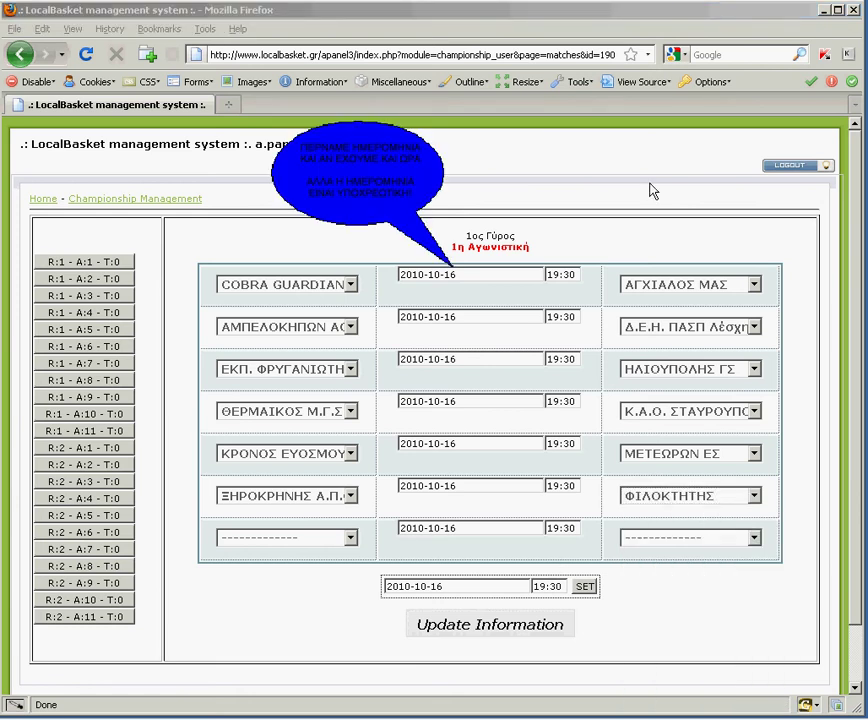
Set the COBRA GUARDIANS match to 2010-10-17 at 21:30.
{"action": "left_click", "coordinate": [470, 274]}
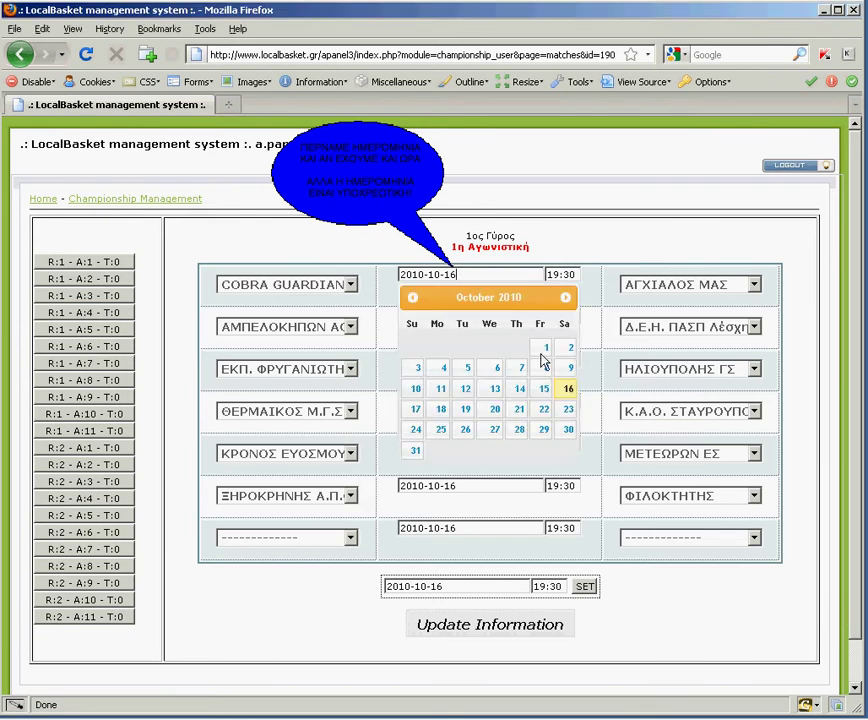
{"action": "left_click", "coordinate": [415, 416]}
{"action": "left_click_drag", "start_coordinate": [557, 278], "coordinate": [519, 276]}
{"action": "type", "text": "21"}
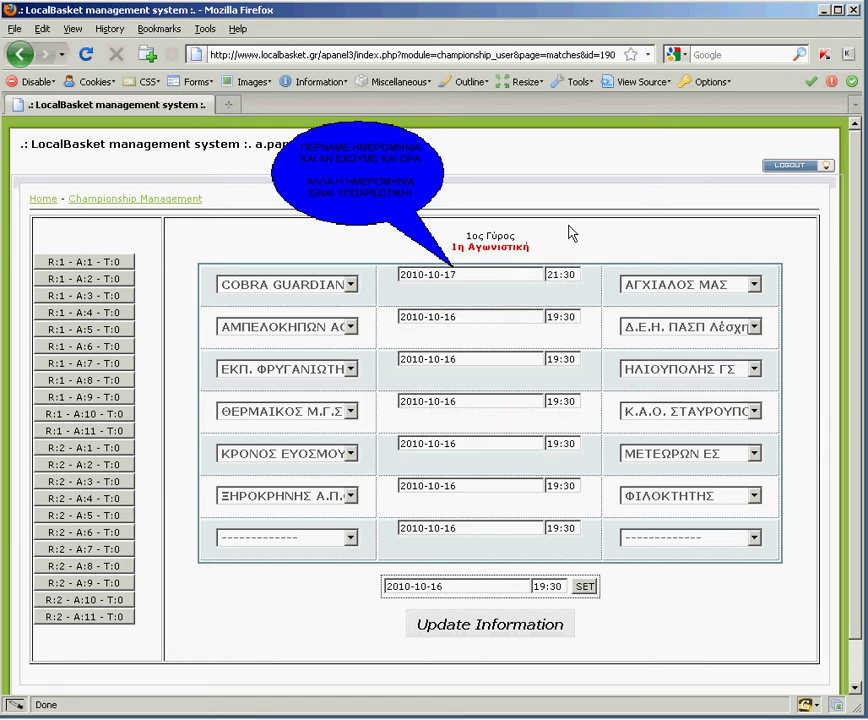
Set the date of the ΑΜΠΕΛΟΚΗΠΩΝ ΑΟ match to 2010-10-17 and its time to 20:20.
{"action": "left_click", "coordinate": [465, 320]}
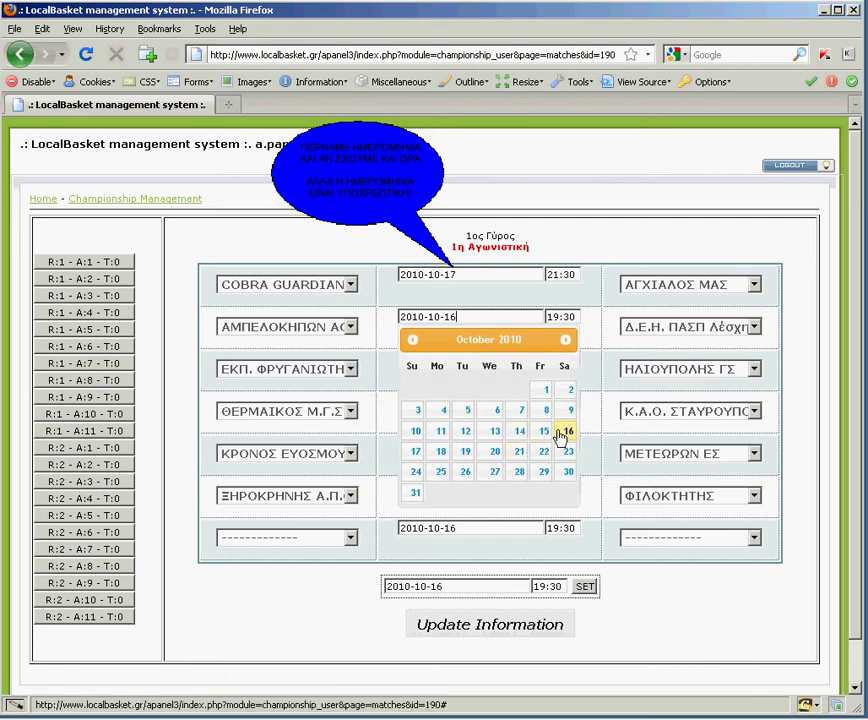
{"action": "left_click", "coordinate": [411, 454]}
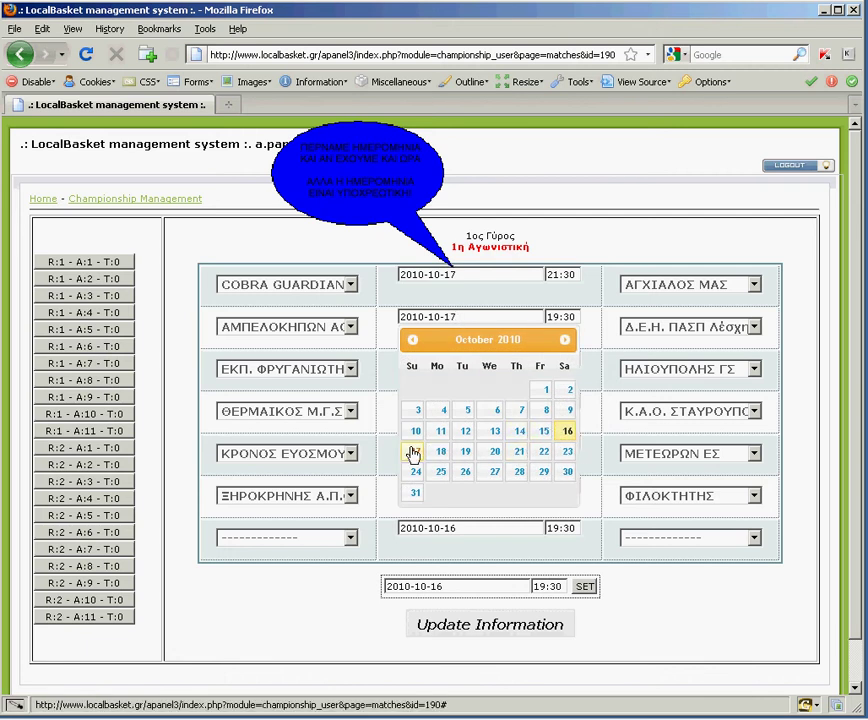
{"action": "left_click_drag", "start_coordinate": [557, 317], "coordinate": [547, 317]}
{"action": "type", "text": "20:2"}
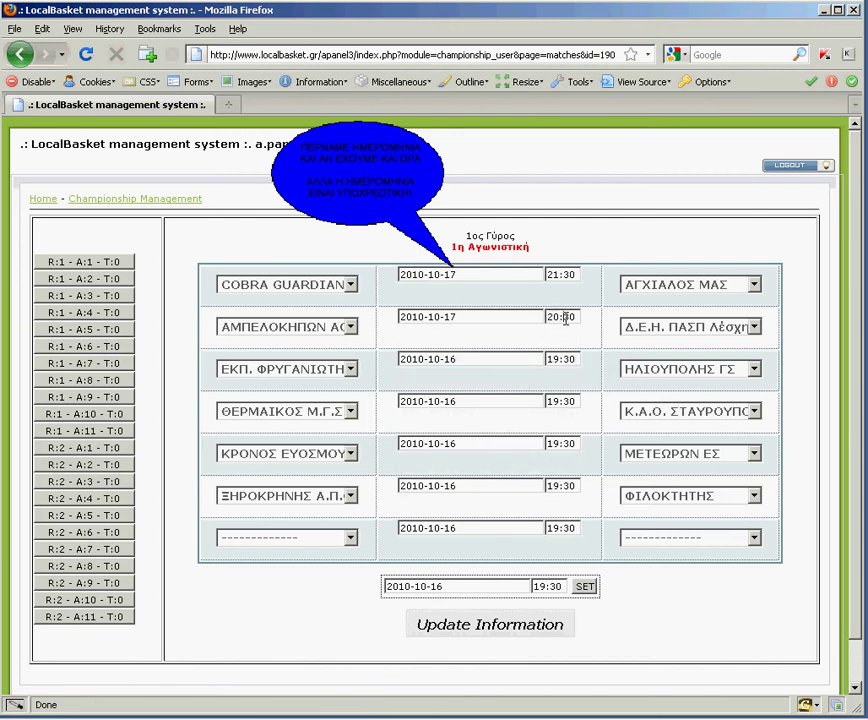
{"action": "type", "text": "0"}
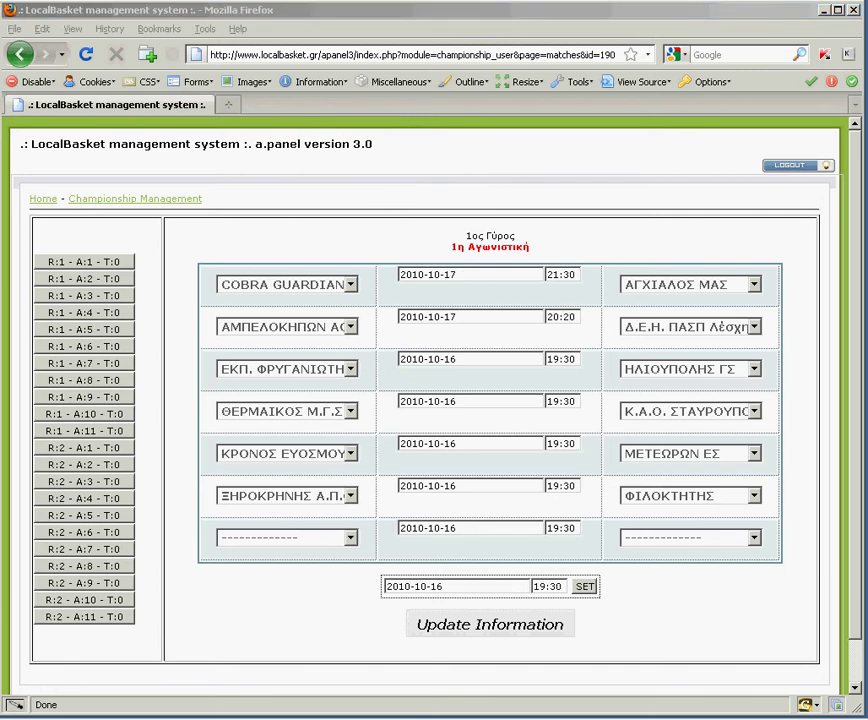
Apply the date 2010-10-17 and time 20:30 to all matches at once and save the matchday schedule.
{"action": "left_click", "coordinate": [465, 590]}
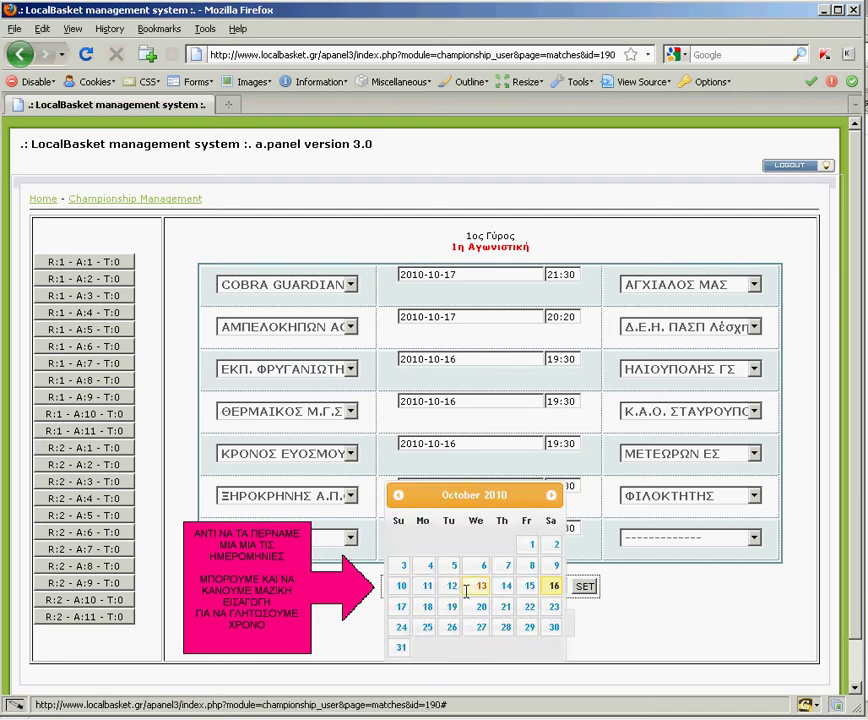
{"action": "left_click", "coordinate": [399, 607]}
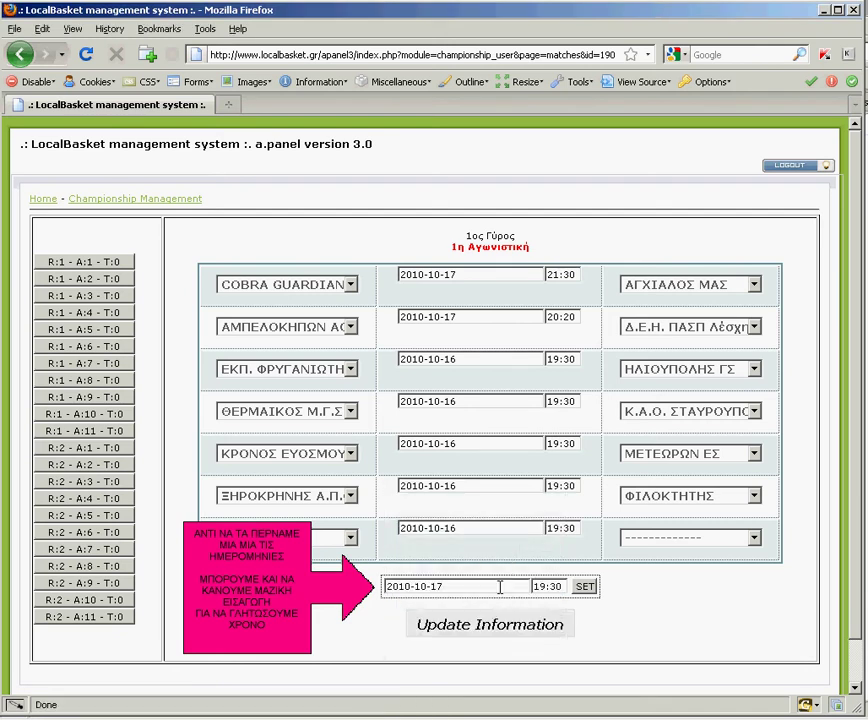
{"action": "double_click", "coordinate": [537, 587]}
{"action": "type", "text": "22"}
{"action": "double_click", "coordinate": [541, 587]}
{"action": "type", "text": "9"}
{"action": "left_click_drag", "start_coordinate": [537, 587], "coordinate": [542, 587]}
{"action": "type", "text": "0"}
{"action": "left_click", "coordinate": [587, 588]}
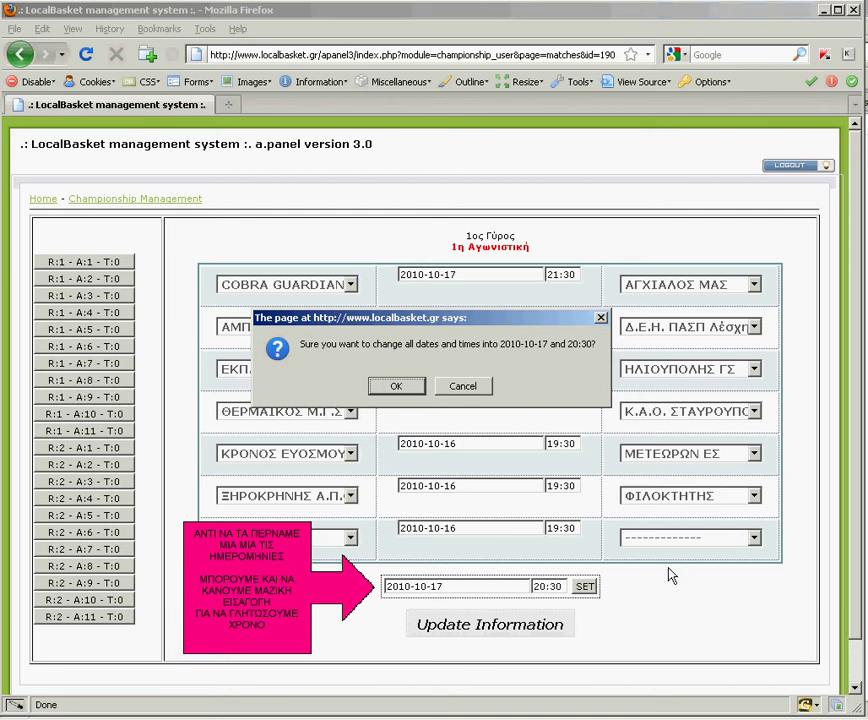
{"action": "left_click", "coordinate": [398, 388]}
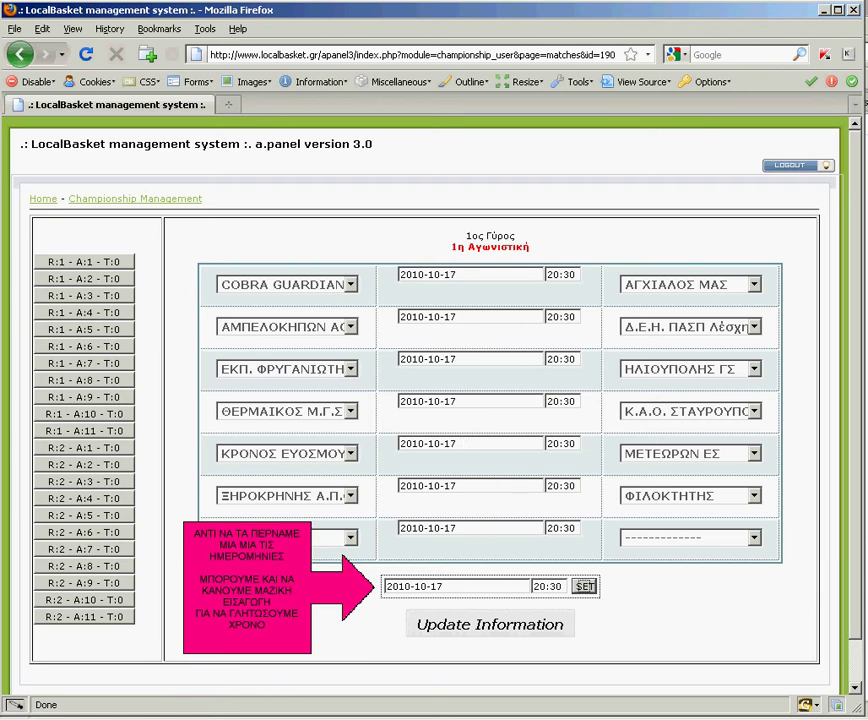
{"action": "left_click", "coordinate": [455, 627]}
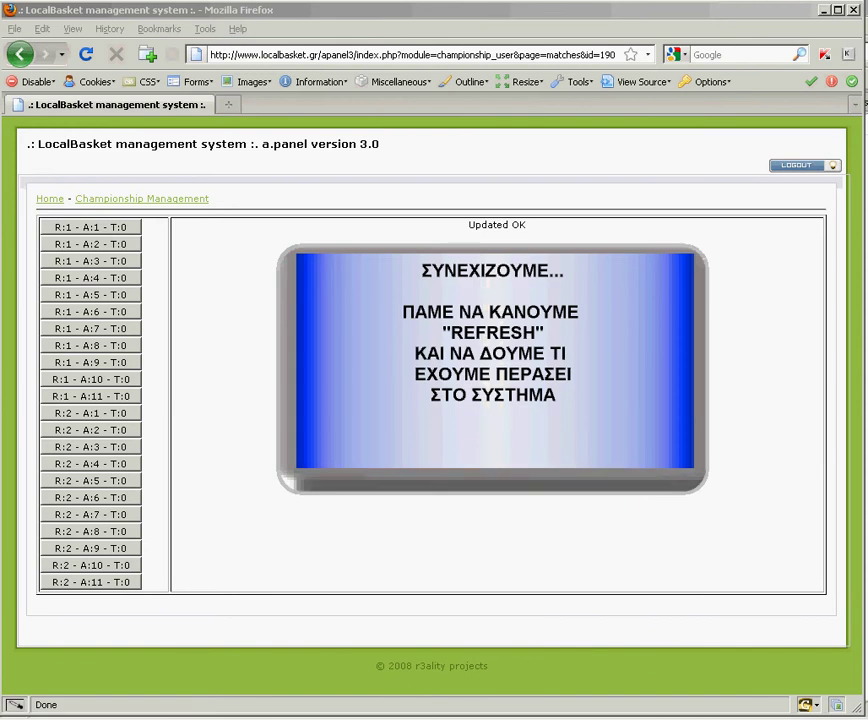
Refresh the page, open the matchday 1 results and enter the score 55-54 for COBRA GUARDIANS against ΑΓΧΙΑΛΟΣ ΜΑΣ.
{"action": "left_click", "coordinate": [85, 58]}
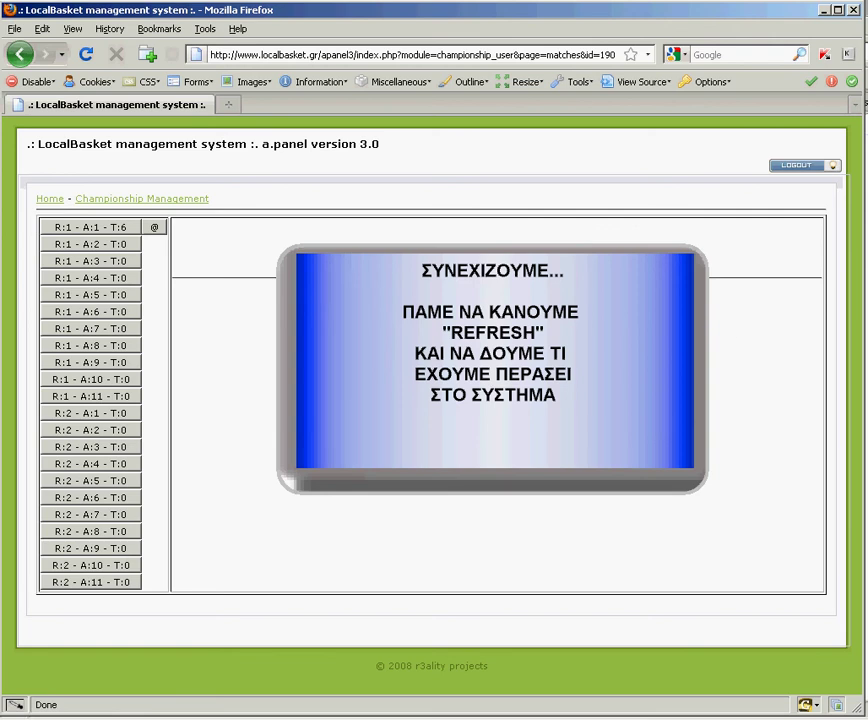
{"action": "left_click", "coordinate": [155, 229]}
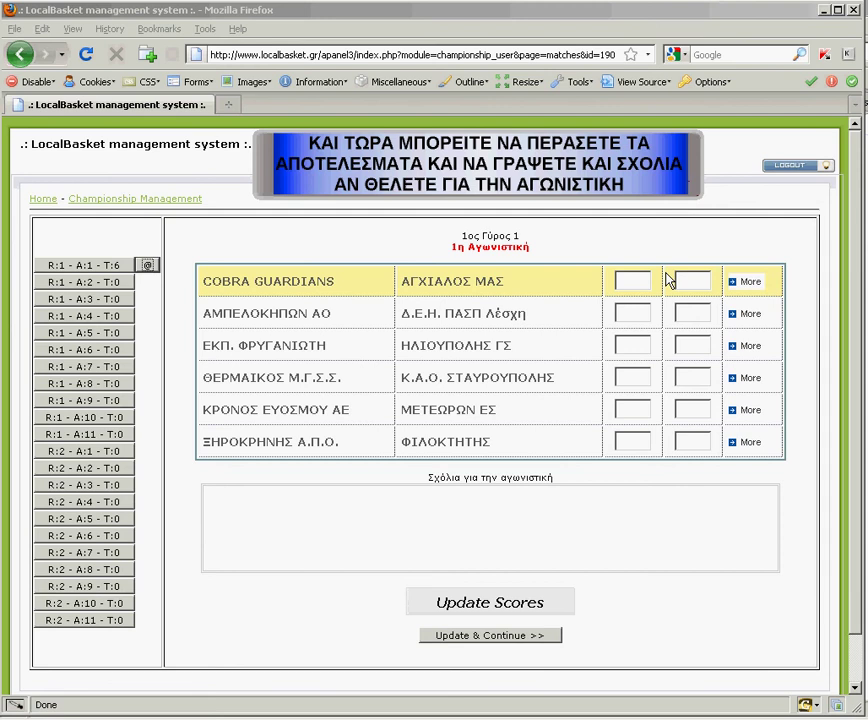
{"action": "type", "text": "55"}
{"action": "left_click", "coordinate": [697, 281]}
{"action": "type", "text": "55"}
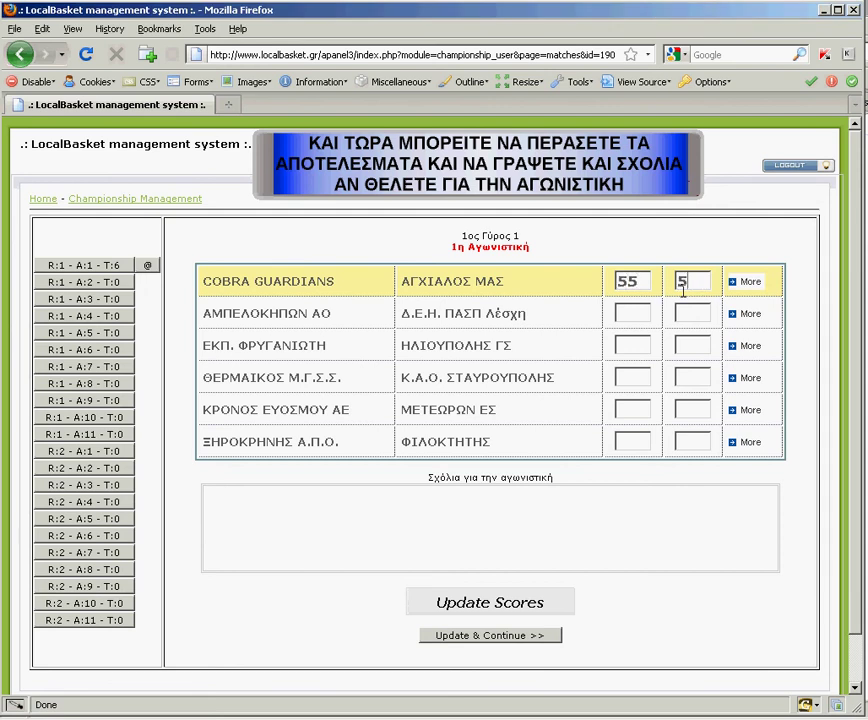
{"action": "key", "text": "BackSpace"}
{"action": "type", "text": "44"}
{"action": "key", "text": "BackSpace"}
Enter the scores 56-44 for ΑΜΠΕΛΟΚΗΠΩΝ ΑΟ against Δ.Ε.Η. ΠΑΣΠ Λέσχη and 80-66 for ΕΚΠ. ΦΡΥΓΑΝΙΩΤΗ against ΗΛΙΟΥΠΟΛΗΣ ΓΣ.
{"action": "left_click", "coordinate": [632, 309]}
{"action": "type", "text": "56"}
{"action": "left_click", "coordinate": [694, 310]}
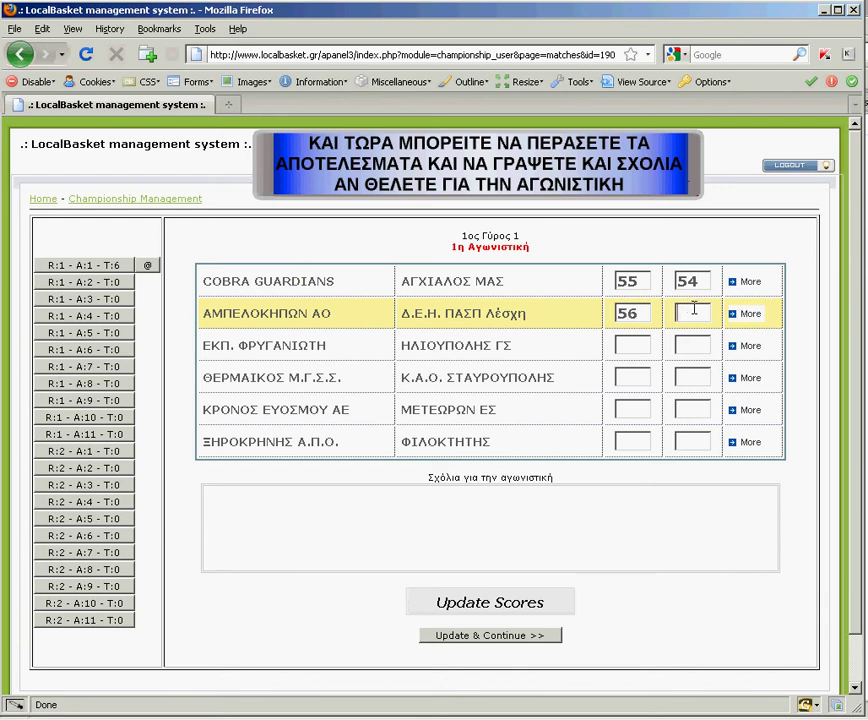
{"action": "type", "text": "44"}
{"action": "left_click", "coordinate": [640, 345]}
{"action": "type", "text": "80"}
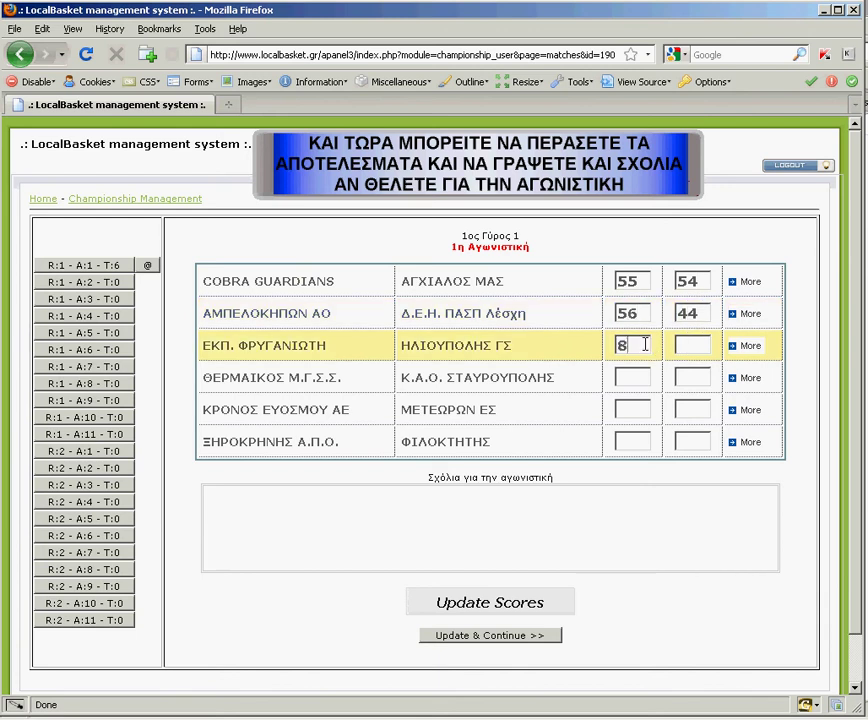
{"action": "left_click", "coordinate": [686, 345]}
{"action": "type", "text": "66"}
Enter the scores 40-55 for ΘΕΡΜΑΙΚΟΣ Μ.Γ.Σ.Σ. against Κ.Α.Ο. ΣΤΑΥΡΟΥΠΟΛΗΣ and 22-44 for ΚΡΟΝΟΣ ΕΥΟΣΜΟΥ ΑΕ against ΜΕΤΕΩΡΩΝ ΕΣ.
{"action": "left_click", "coordinate": [638, 376]}
{"action": "type", "text": "4"}
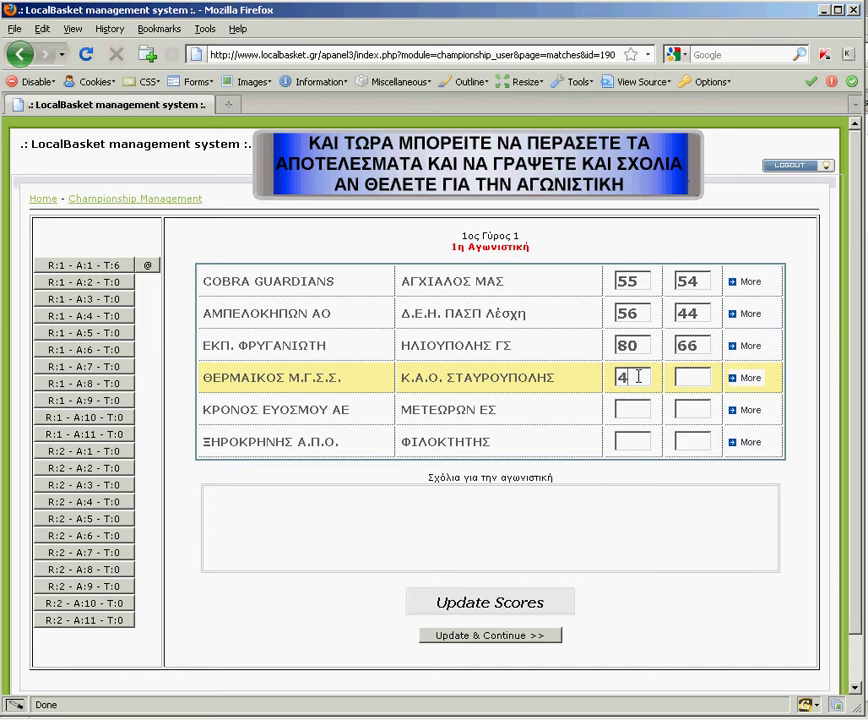
{"action": "type", "text": "0"}
{"action": "left_click", "coordinate": [690, 378]}
{"action": "type", "text": "55"}
{"action": "left_click", "coordinate": [635, 410]}
{"action": "type", "text": "22"}
{"action": "left_click", "coordinate": [690, 410]}
{"action": "type", "text": "44"}
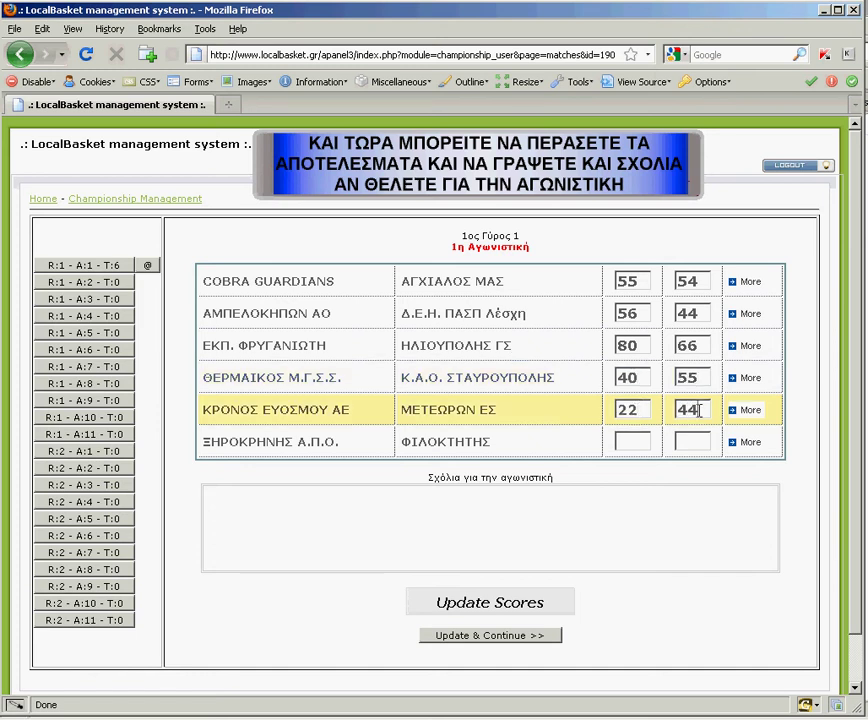
Enter the score 66-33 for ΞΗΡΟΚΡΗΝΗΣ Α.Π.Ο. against ΦΙΛΟΚΤΗΤΗΣ.
{"action": "left_click", "coordinate": [619, 439]}
{"action": "type", "text": "66"}
{"action": "left_click", "coordinate": [683, 441]}
{"action": "type", "text": "3"}
Add the matchday comment "ΟΤΙΔΗΠΟΤΕ ΣΧΟΛΙΟ ΓΙΑ ΤΗΝ ΑΓΩΝΙΣΤΙΚΗ" and save the matchday scores.
{"action": "left_click", "coordinate": [631, 517]}
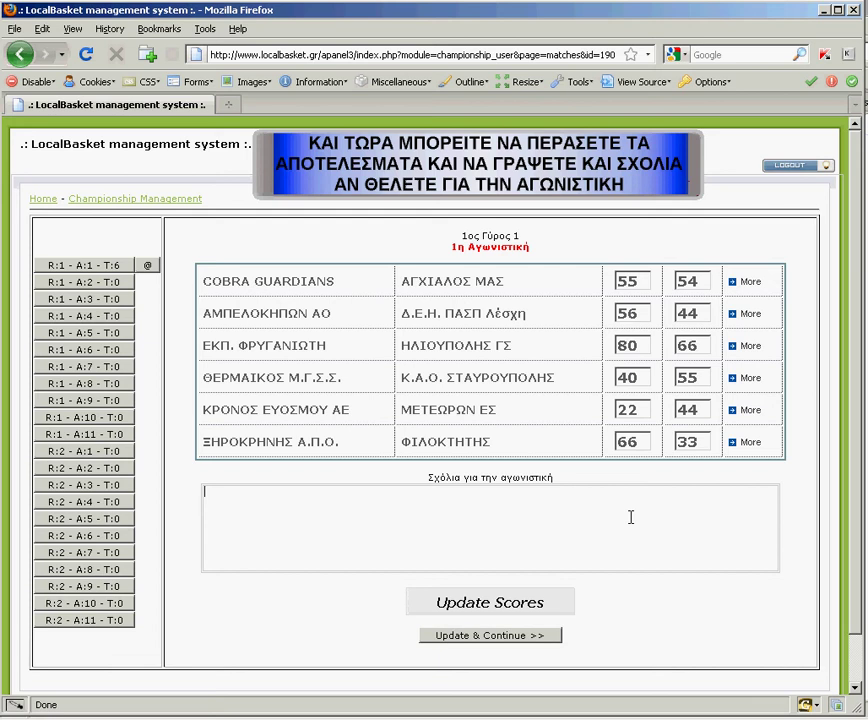
{"action": "type", "text": "οτιδηποτε σχολιο για την αγωνις"}
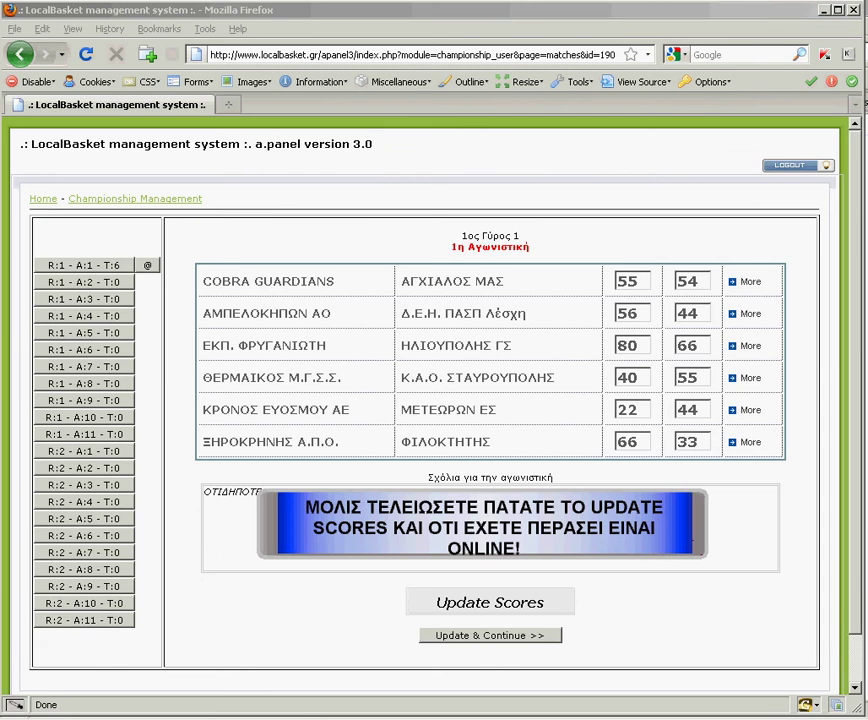
{"action": "left_click", "coordinate": [474, 606]}
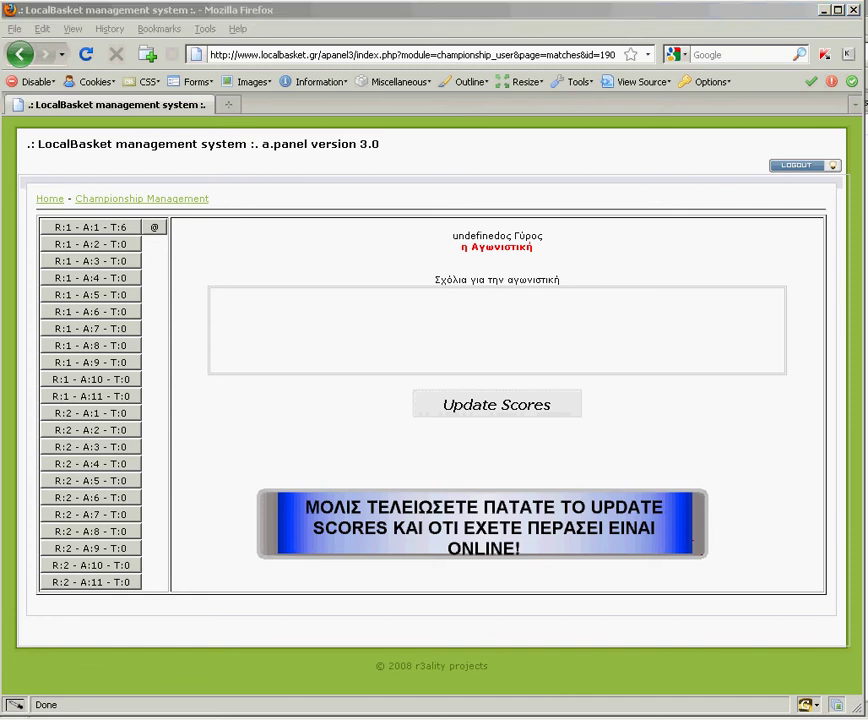
Reopen the matchday 1 results and open the detailed edit form of the COBRA GUARDIANS against ΑΓΧΙΑΛΟΣ ΜΑΣ match.
{"action": "left_click", "coordinate": [154, 228]}
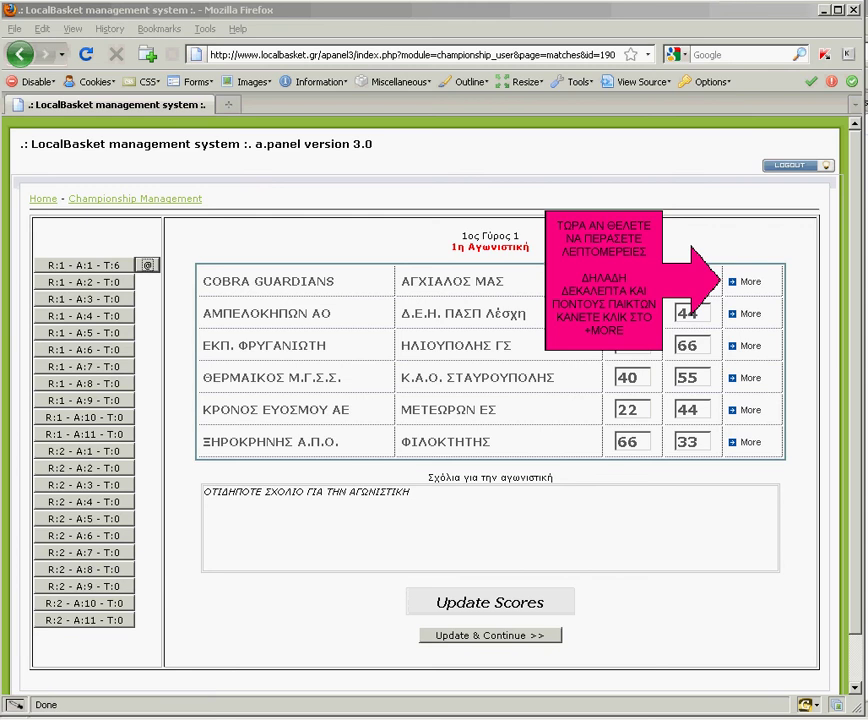
{"action": "left_click", "coordinate": [750, 284]}
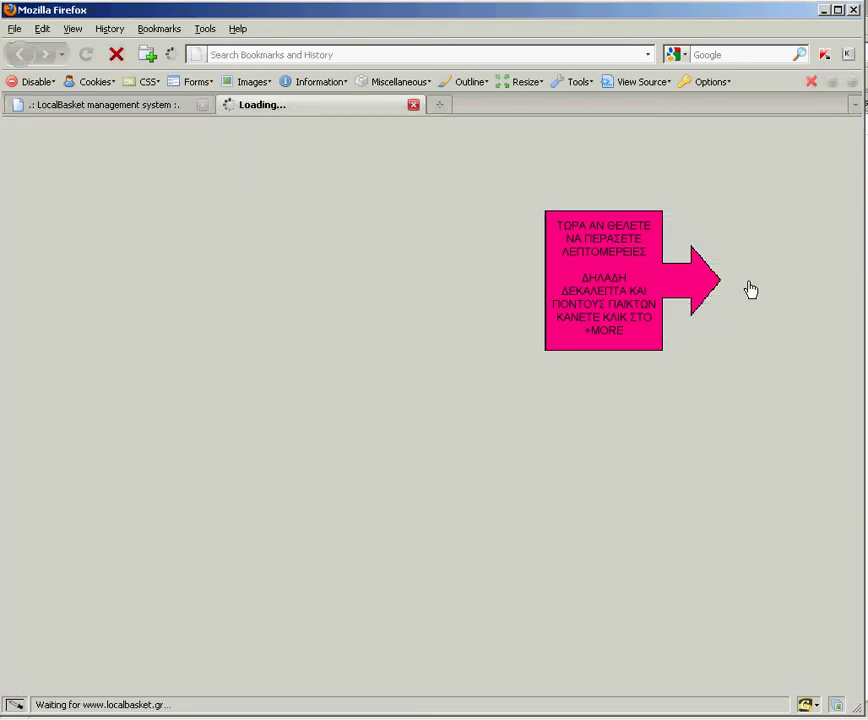
{"action": "right_click", "coordinate": [652, 285]}
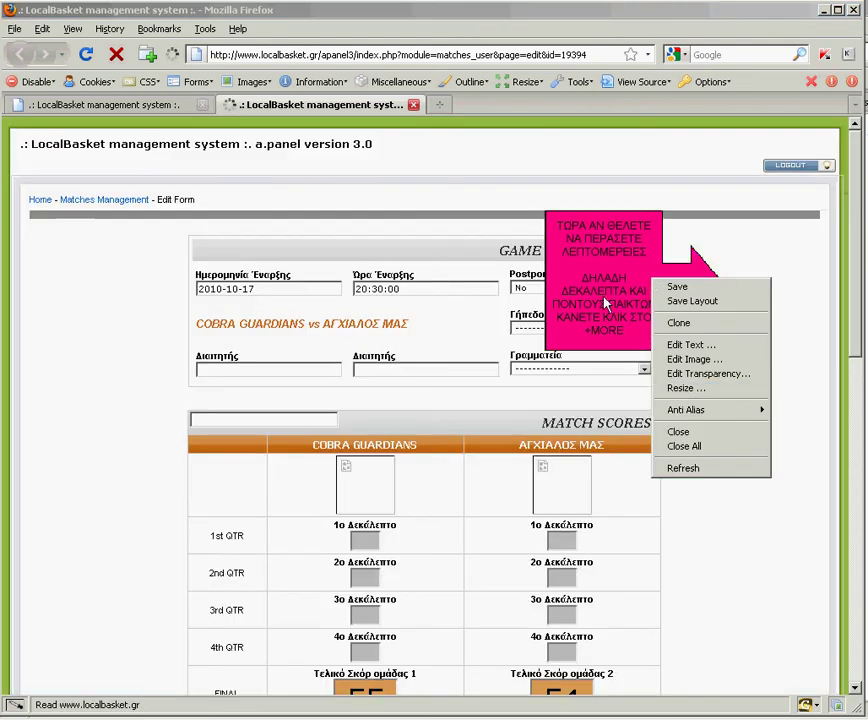
{"action": "right_click", "coordinate": [604, 298]}
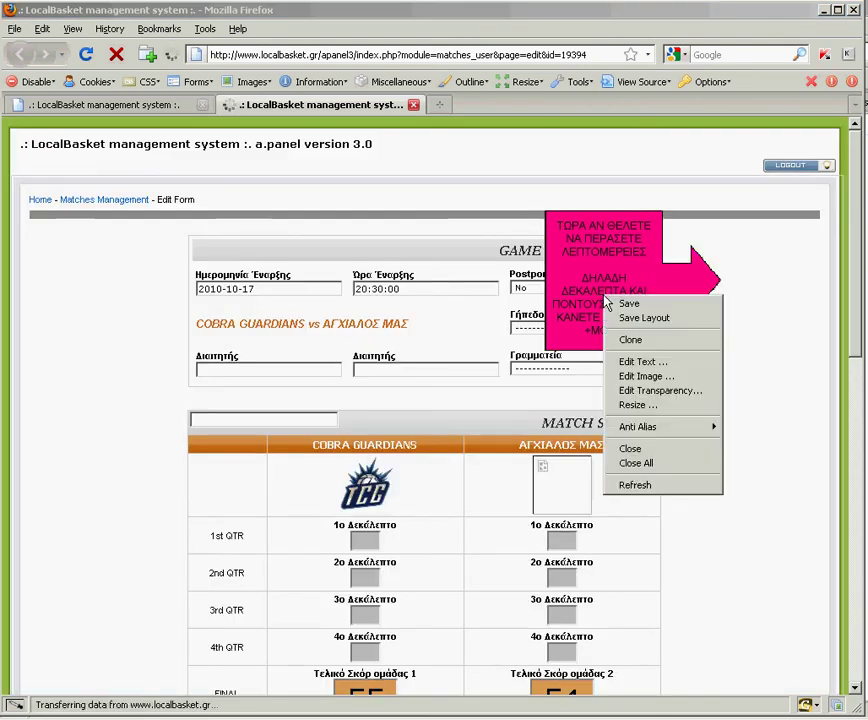
{"action": "left_click", "coordinate": [660, 452]}
Look over the match's game information and check the venue options, keeping the venue at NONE.
{"action": "scroll", "coordinate": [730, 340], "scroll_direction": "down", "scroll_amount": 2}
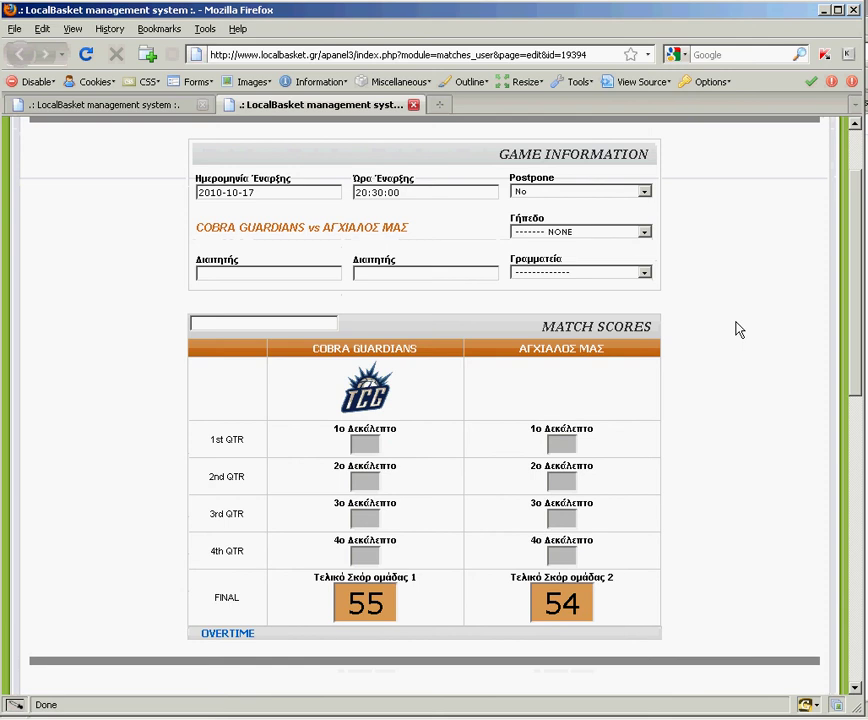
{"action": "scroll", "coordinate": [735, 330], "scroll_direction": "up", "scroll_amount": 2}
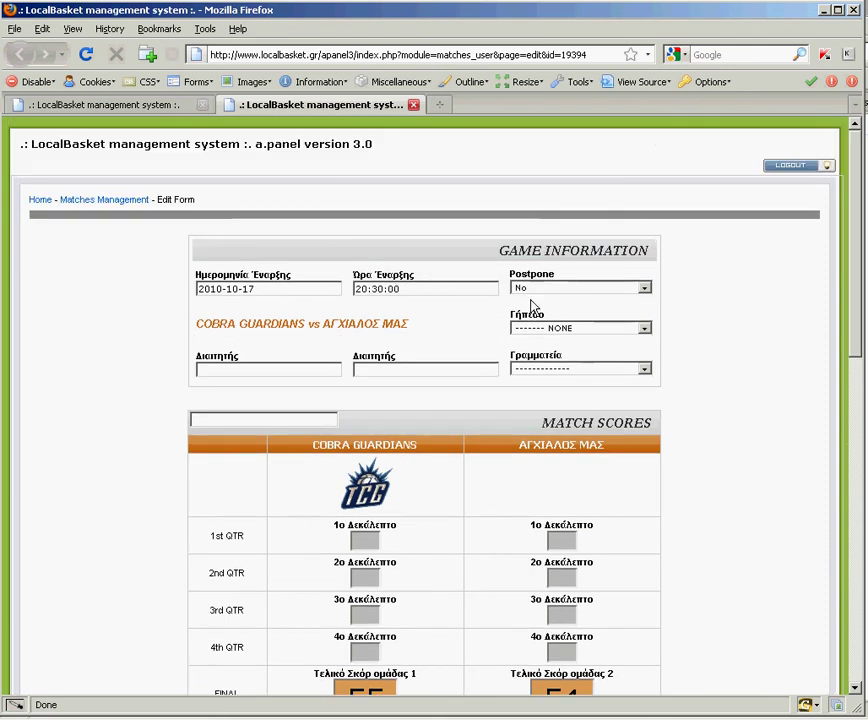
{"action": "left_click", "coordinate": [549, 329]}
{"action": "left_click", "coordinate": [552, 341]}
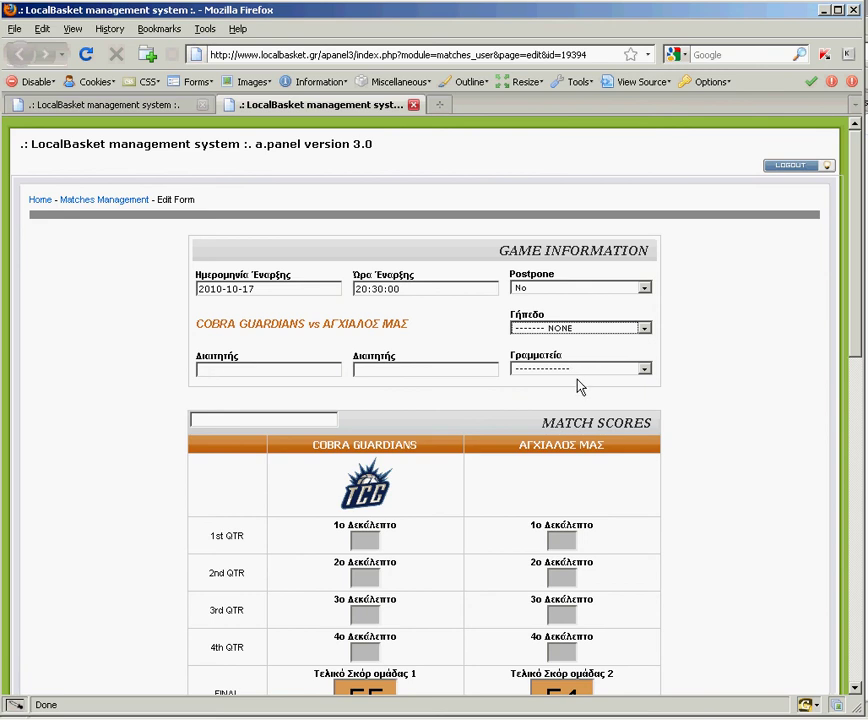
Enter the quarter scores 22-22 for the first quarter and 11-3 for the second quarter of the match.
{"action": "scroll", "coordinate": [698, 358], "scroll_direction": "down", "scroll_amount": 2}
{"action": "scroll", "coordinate": [698, 358], "scroll_direction": "down", "scroll_amount": 2}
{"action": "scroll", "coordinate": [697, 349], "scroll_direction": "down", "scroll_amount": 2}
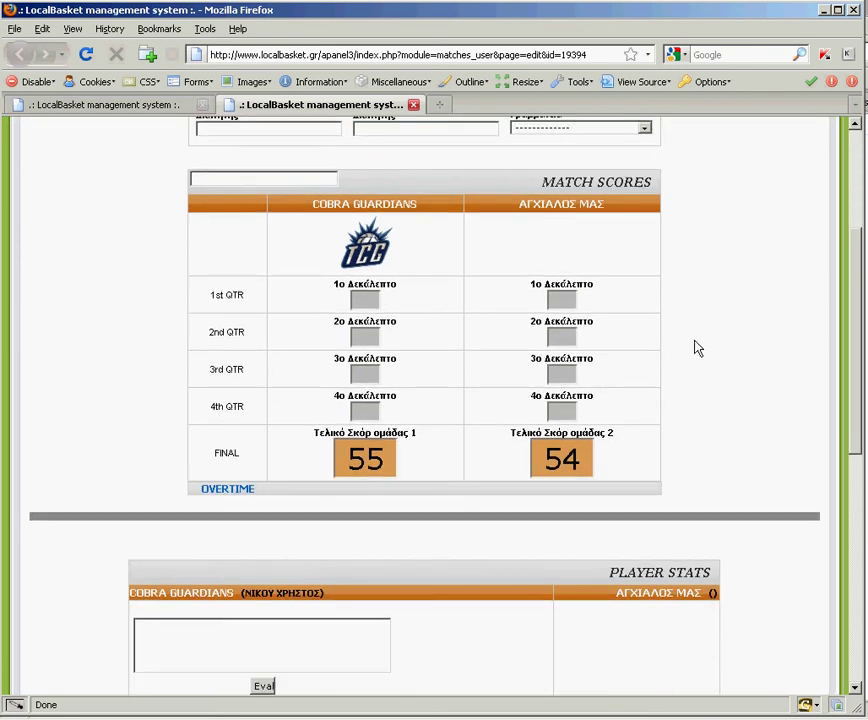
{"action": "left_click", "coordinate": [364, 251]}
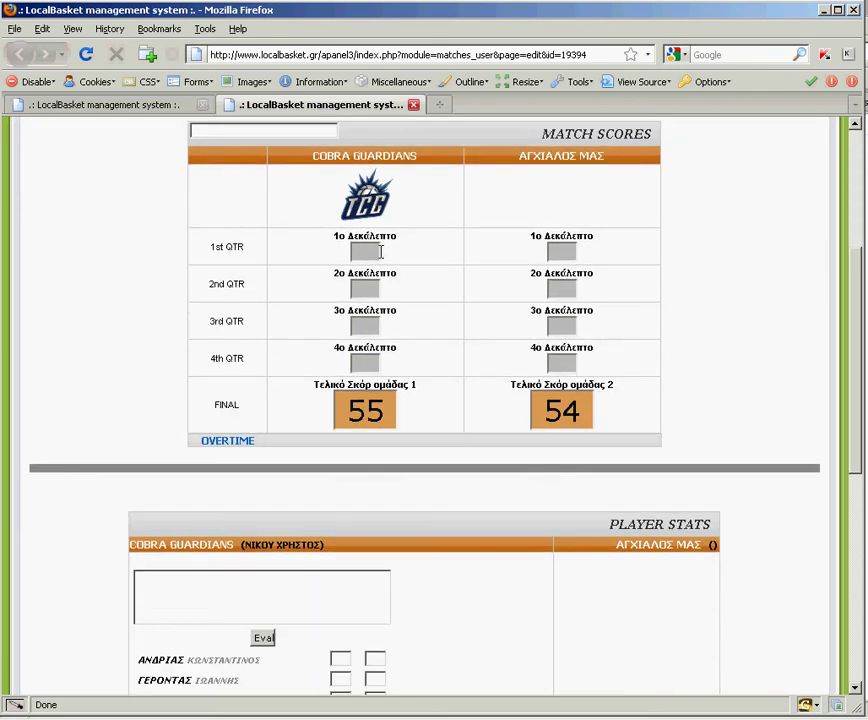
{"action": "type", "text": "22"}
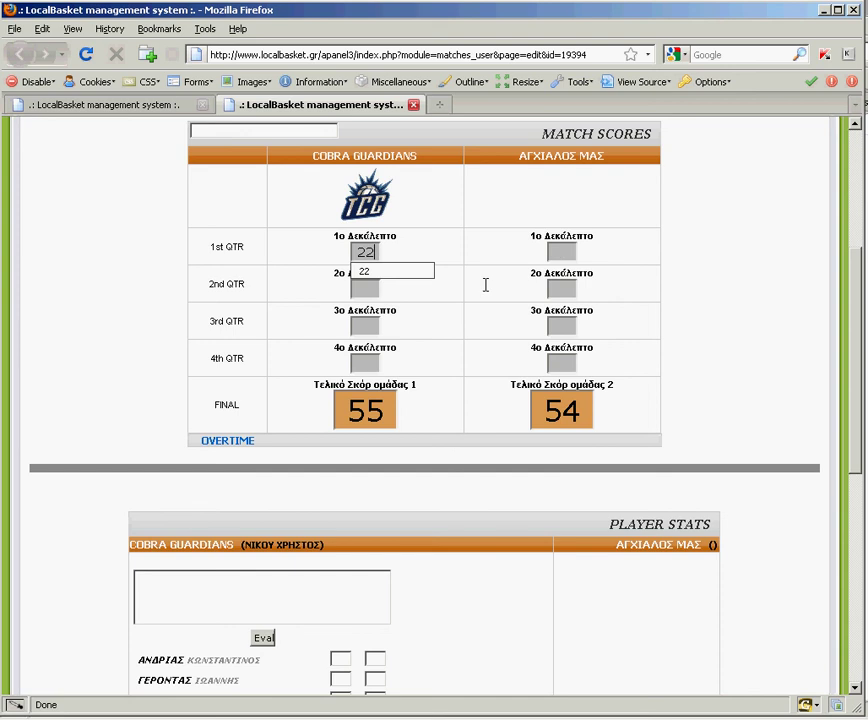
{"action": "type", "text": "2"}
{"action": "key", "text": "Tab"}
{"action": "type", "text": "22"}
{"action": "key", "text": "Tab"}
{"action": "type", "text": "11"}
{"action": "left_click_drag", "start_coordinate": [369, 252], "coordinate": [409, 259]}
{"action": "key", "text": "BackSpace"}
{"action": "left_click", "coordinate": [563, 288]}
{"action": "type", "text": "3"}
Enter the quarter scores 12-3 for the third quarter and 1-4 for the fourth quarter.
{"action": "left_click", "coordinate": [371, 326]}
{"action": "type", "text": "12"}
{"action": "left_click", "coordinate": [550, 323]}
{"action": "type", "text": "3"}
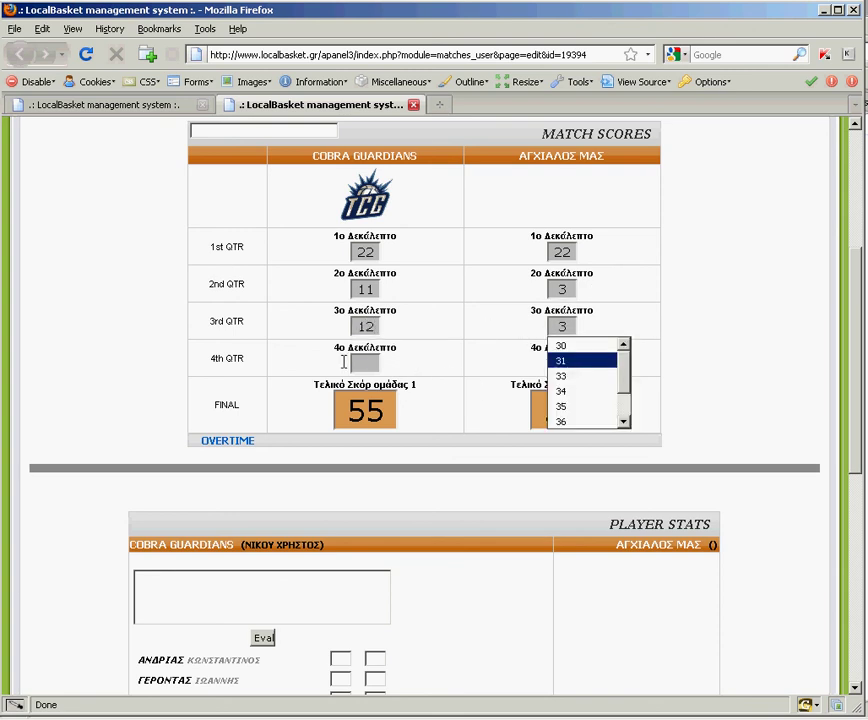
{"action": "left_click", "coordinate": [358, 362]}
{"action": "type", "text": "1"}
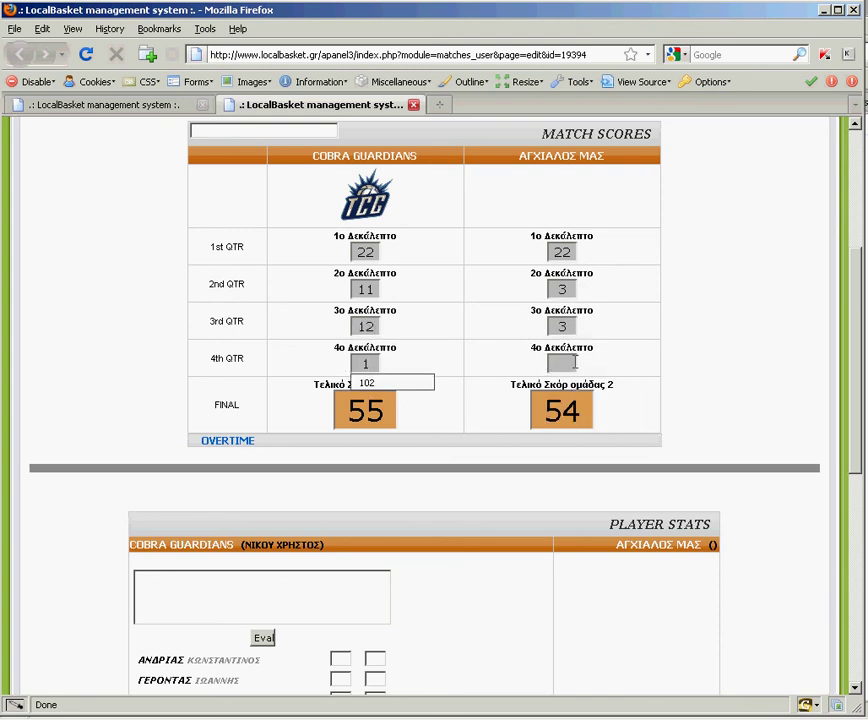
{"action": "left_click", "coordinate": [575, 363]}
{"action": "type", "text": "4"}
{"action": "left_click", "coordinate": [640, 343]}
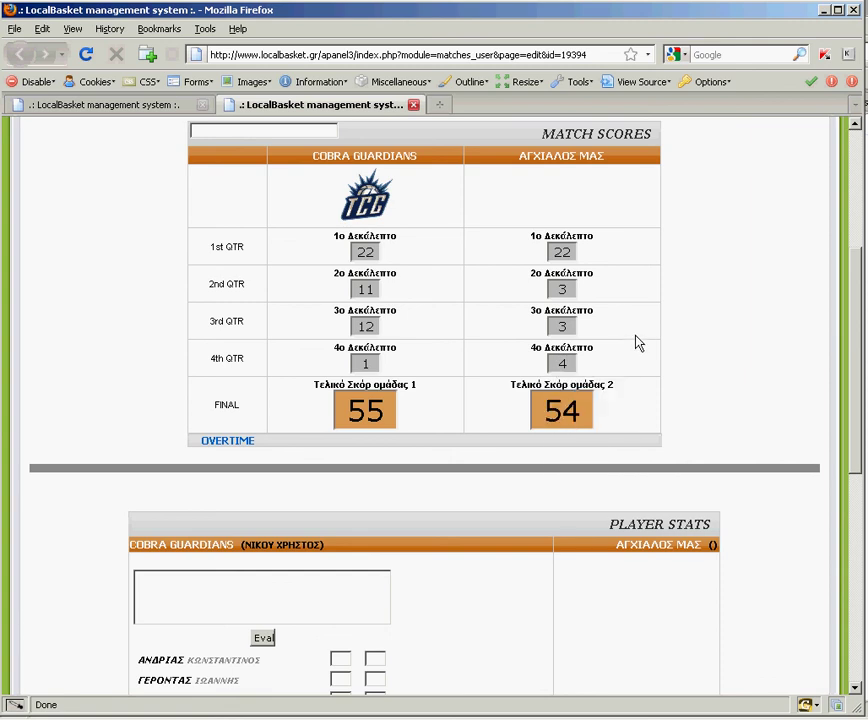
Enter COBRA GUARDIANS player points: 4, 5 and 11 for the first three players, 33 for the sixth and 11 for the tenth.
{"action": "scroll", "coordinate": [638, 342], "scroll_direction": "down", "scroll_amount": 7}
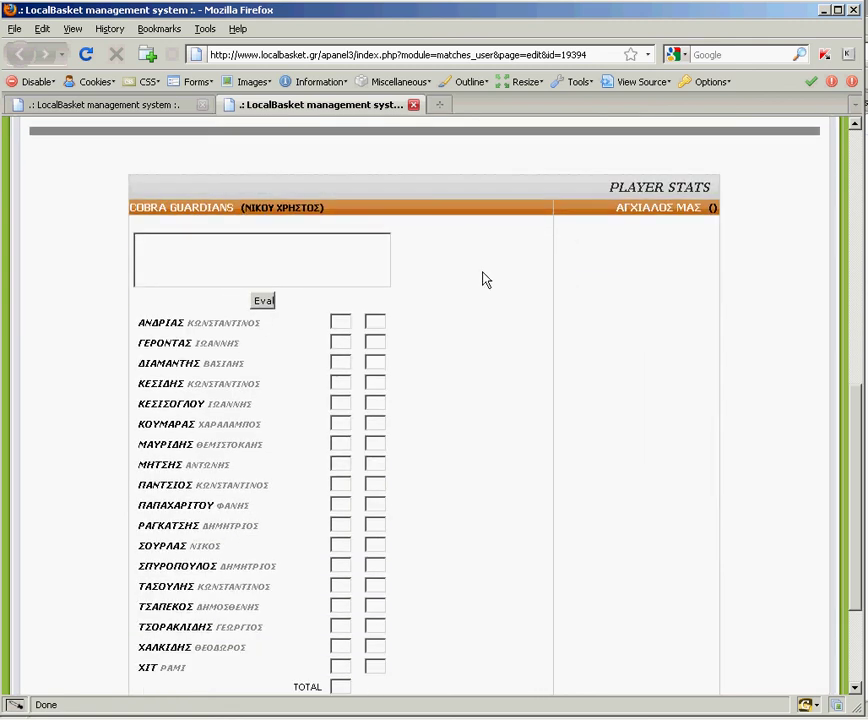
{"action": "scroll", "coordinate": [409, 273], "scroll_direction": "down", "scroll_amount": 1}
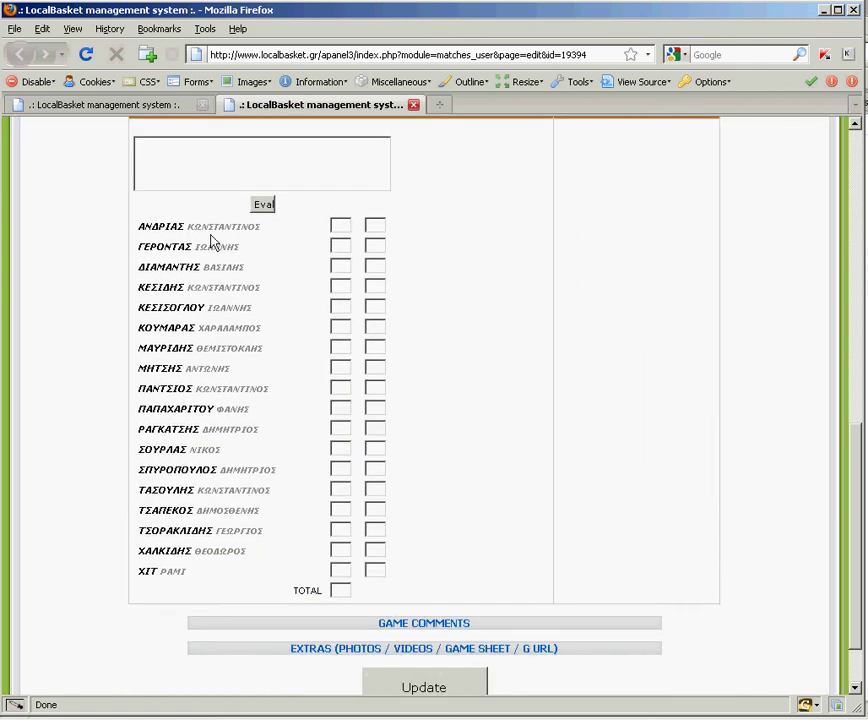
{"action": "left_click", "coordinate": [342, 226]}
{"action": "left_click", "coordinate": [341, 245]}
{"action": "type", "text": "5"}
{"action": "left_click", "coordinate": [430, 297]}
{"action": "left_click", "coordinate": [341, 326]}
{"action": "type", "text": "33"}
{"action": "left_click", "coordinate": [318, 462]}
{"action": "left_click", "coordinate": [340, 409]}
{"action": "type", "text": "11"}
{"action": "left_click", "coordinate": [449, 401]}
Review the player stats, and expand the game comments section to examine its comment field.
{"action": "scroll", "coordinate": [449, 402], "scroll_direction": "down", "scroll_amount": 1}
{"action": "scroll", "coordinate": [480, 434], "scroll_direction": "up", "scroll_amount": 4}
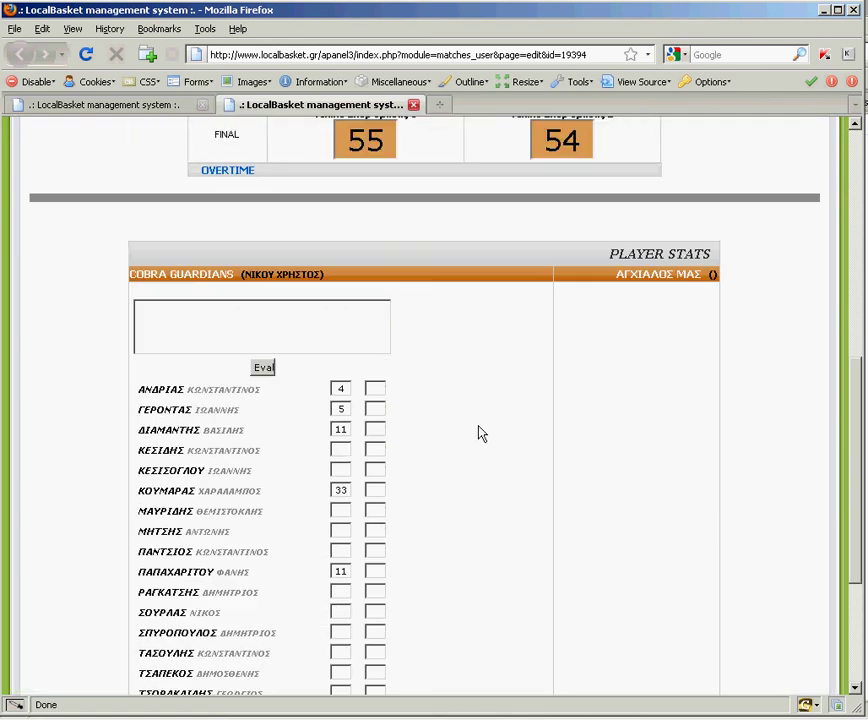
{"action": "scroll", "coordinate": [480, 434], "scroll_direction": "down", "scroll_amount": 3}
{"action": "scroll", "coordinate": [480, 432], "scroll_direction": "up", "scroll_amount": 2}
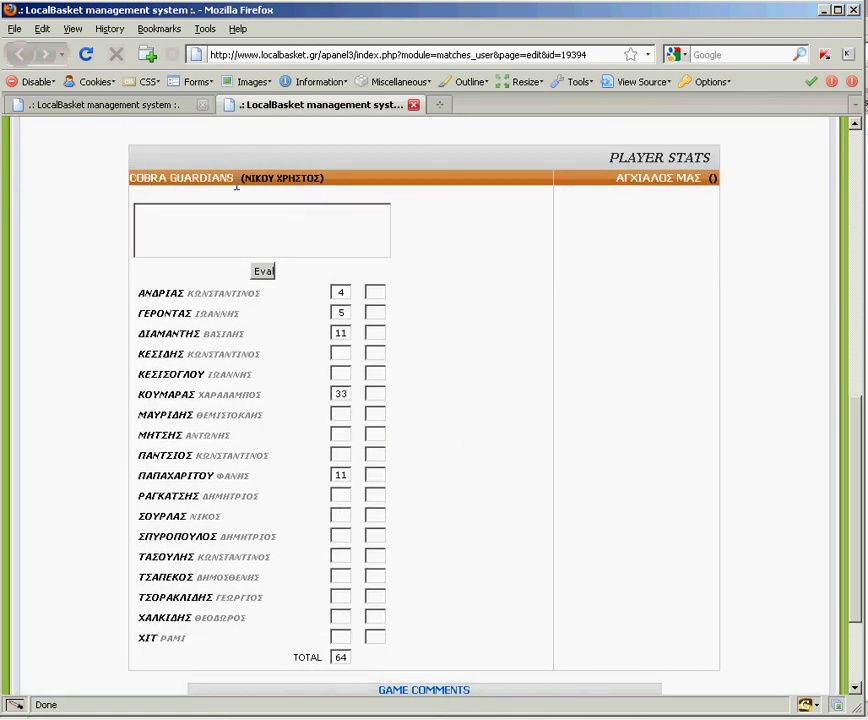
{"action": "scroll", "coordinate": [355, 226], "scroll_direction": "down", "scroll_amount": 2}
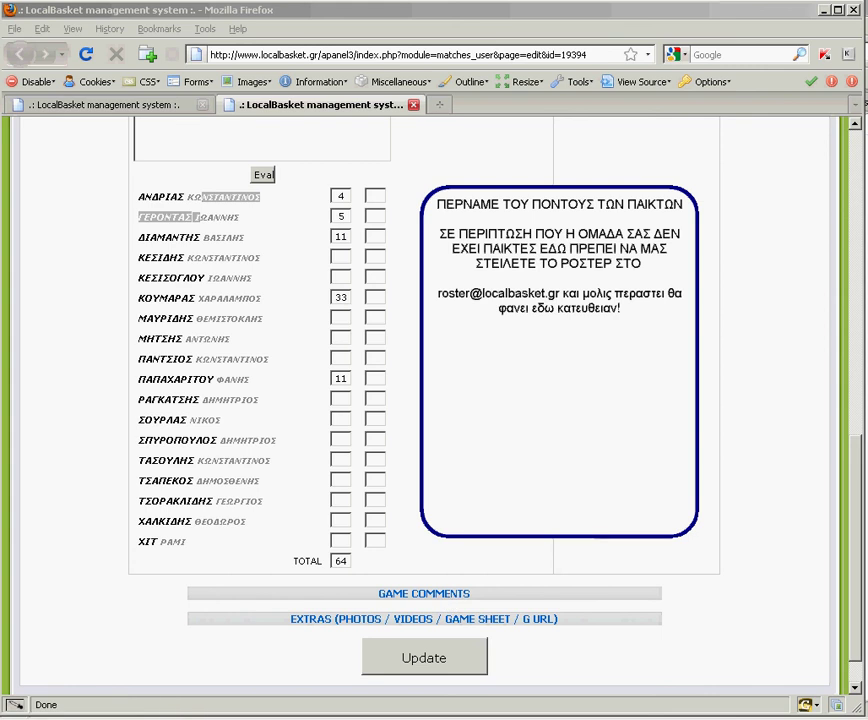
{"action": "left_click", "coordinate": [395, 594]}
{"action": "scroll", "coordinate": [719, 510], "scroll_direction": "down", "scroll_amount": 4}
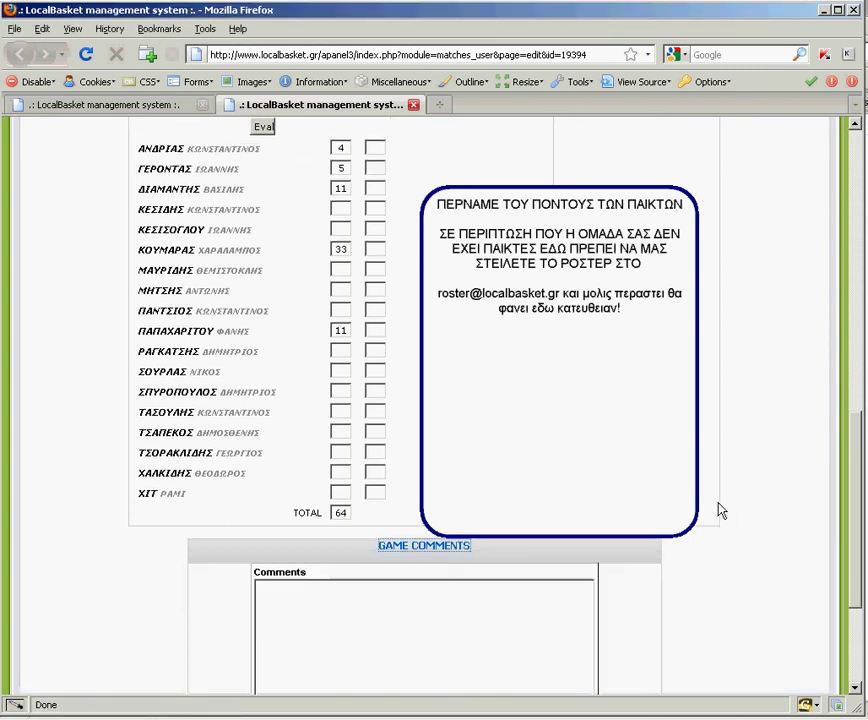
{"action": "scroll", "coordinate": [680, 483], "scroll_direction": "up", "scroll_amount": 1}
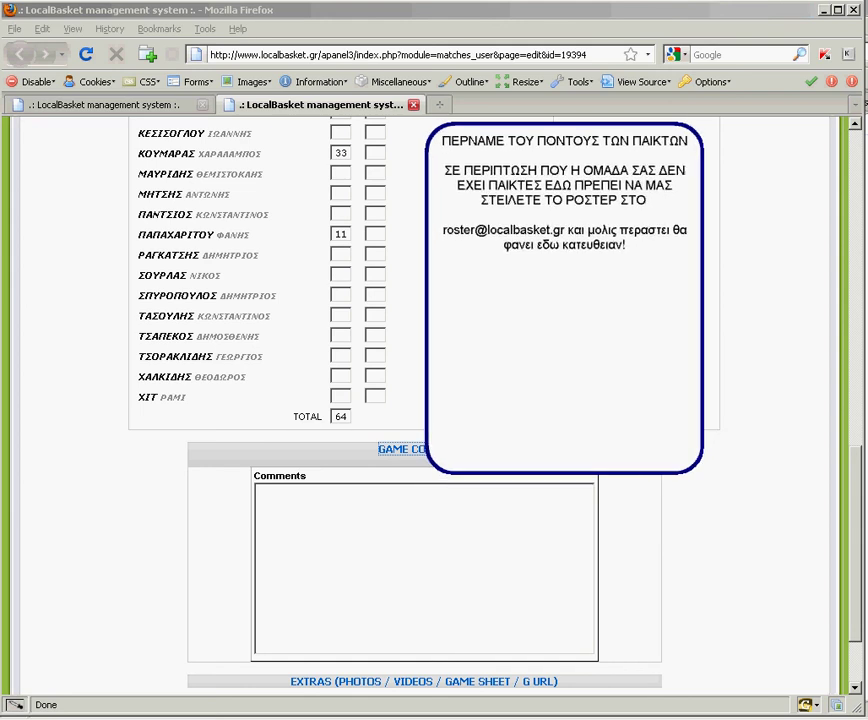
{"action": "scroll", "coordinate": [424, 400], "scroll_direction": "down", "scroll_amount": 2}
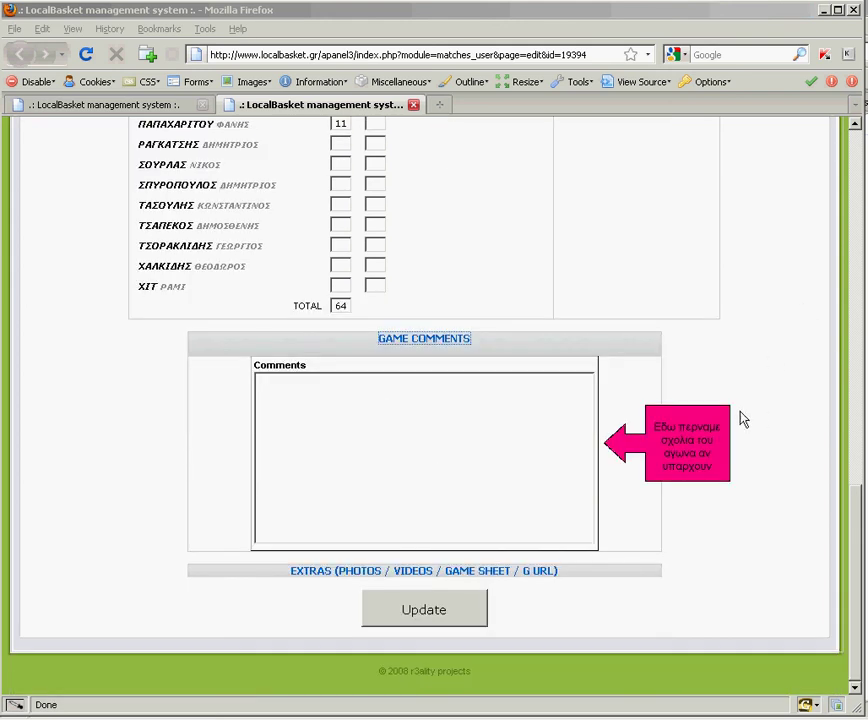
Expand the extras section and examine its fields for the game sheet, photos, videos and G URL.
{"action": "left_click", "coordinate": [489, 574]}
{"action": "scroll", "coordinate": [785, 520], "scroll_direction": "down", "scroll_amount": 4}
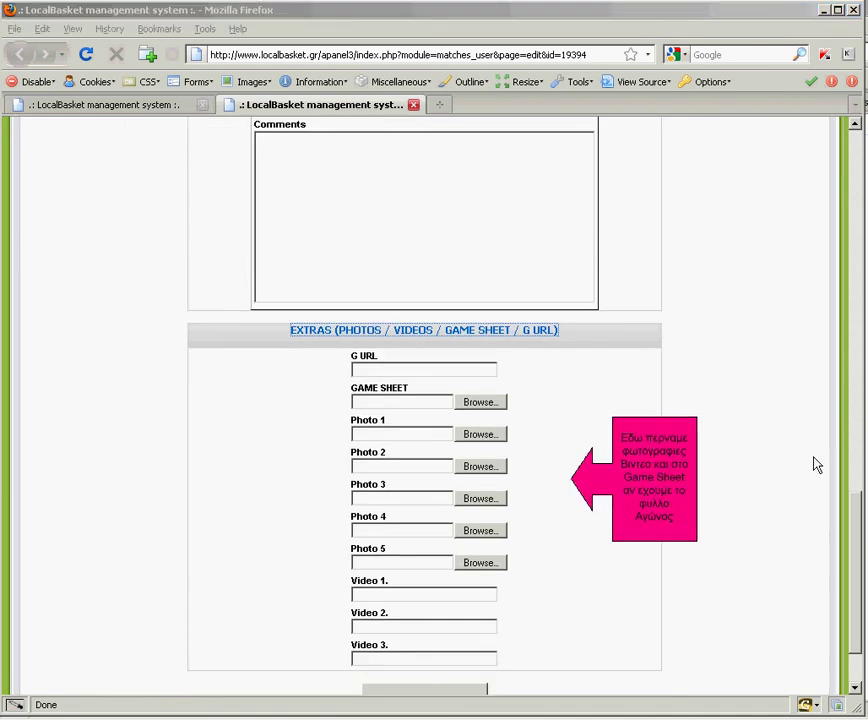
{"action": "left_click_drag", "start_coordinate": [858, 505], "coordinate": [403, 325]}
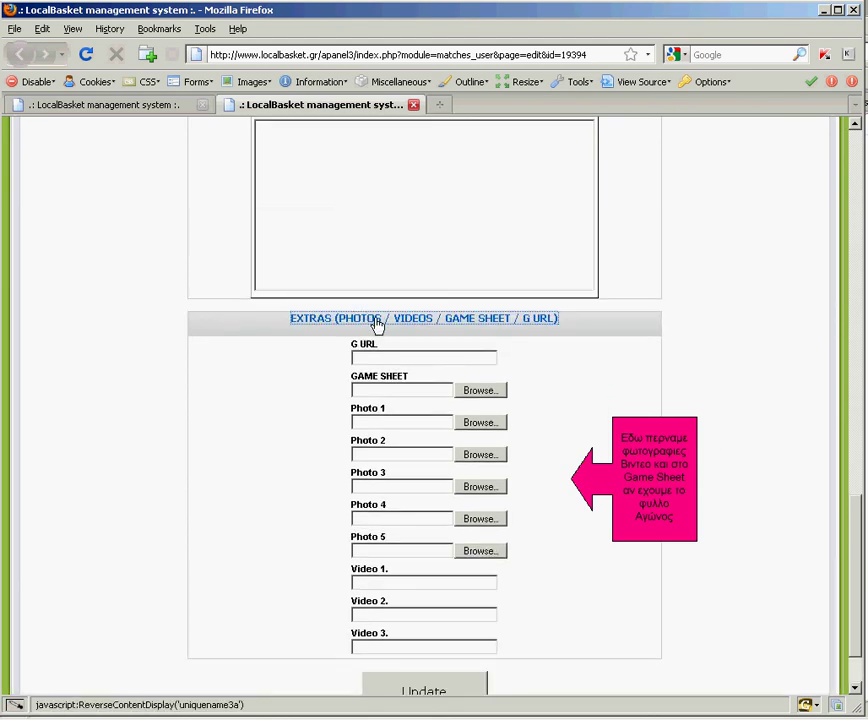
{"action": "right_click", "coordinate": [634, 317]}
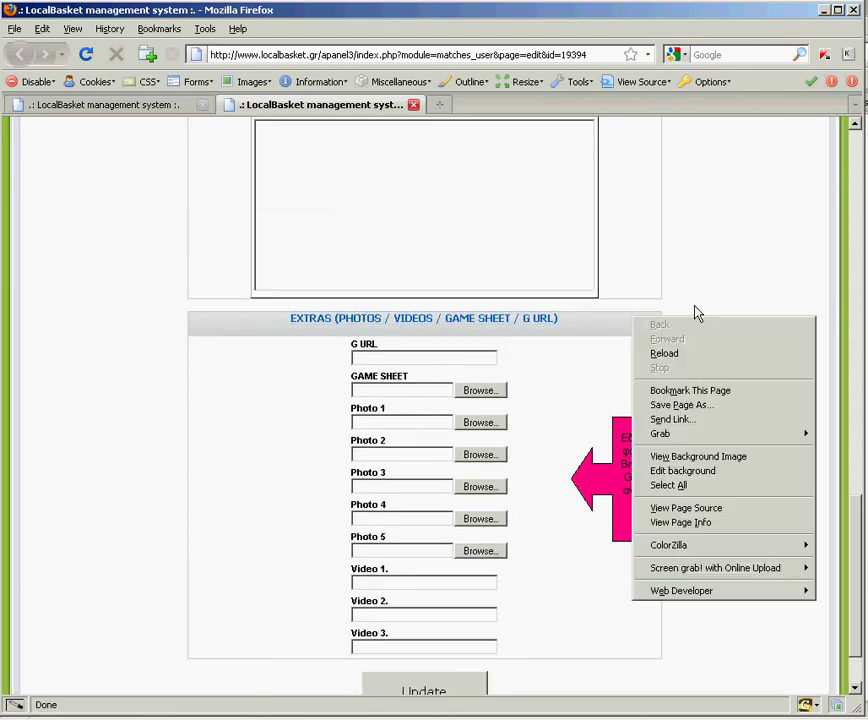
{"action": "key", "text": "Escape"}
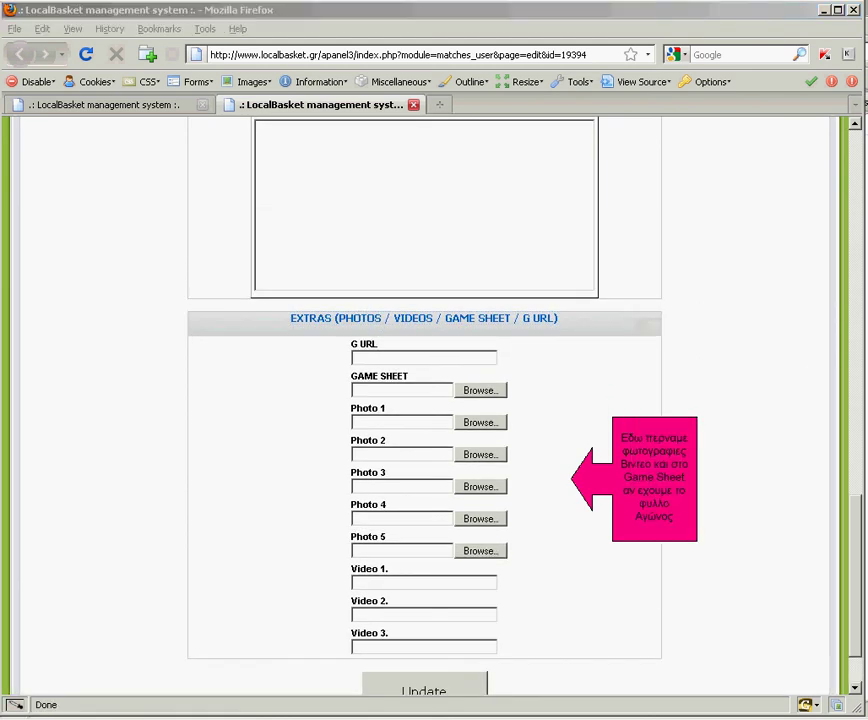
Collapse the extras and game comments sections and save the match details.
{"action": "left_click", "coordinate": [430, 319]}
{"action": "left_click", "coordinate": [415, 341]}
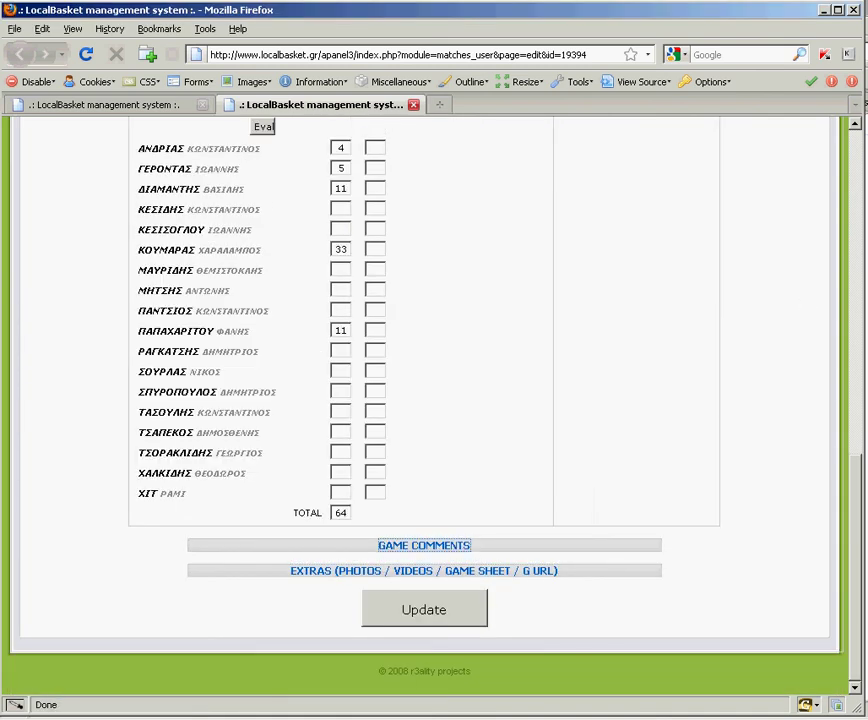
{"action": "left_click", "coordinate": [423, 612]}
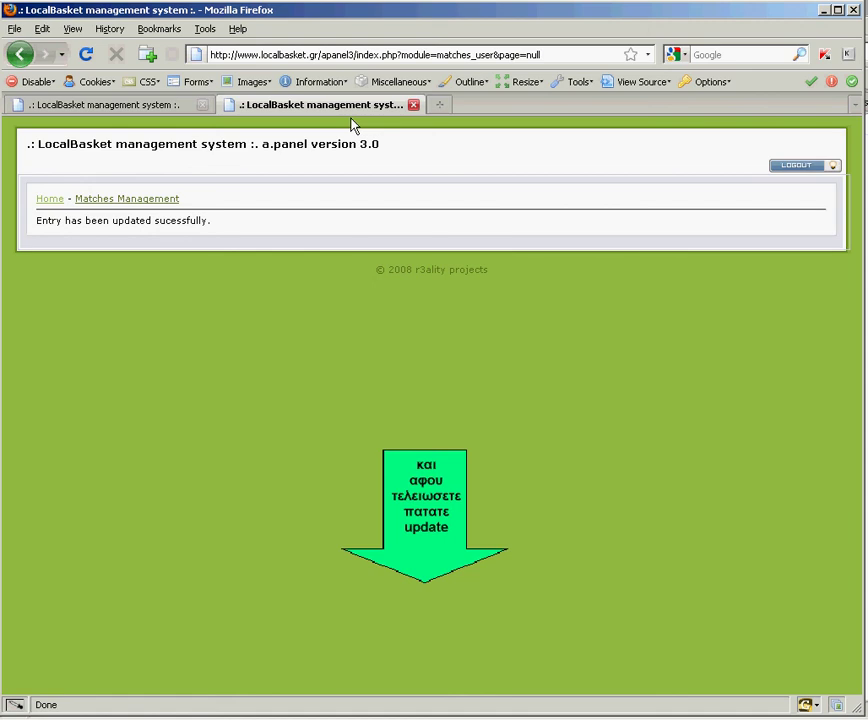
Close the match edit page and return to the championship management overview.
{"action": "left_click", "coordinate": [413, 106]}
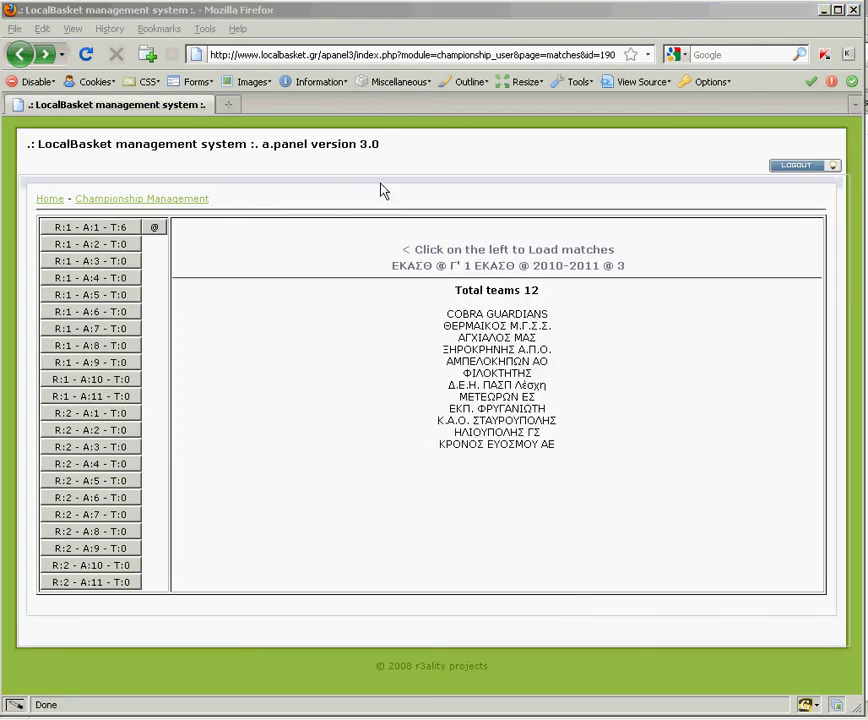
{"action": "left_click", "coordinate": [185, 200]}
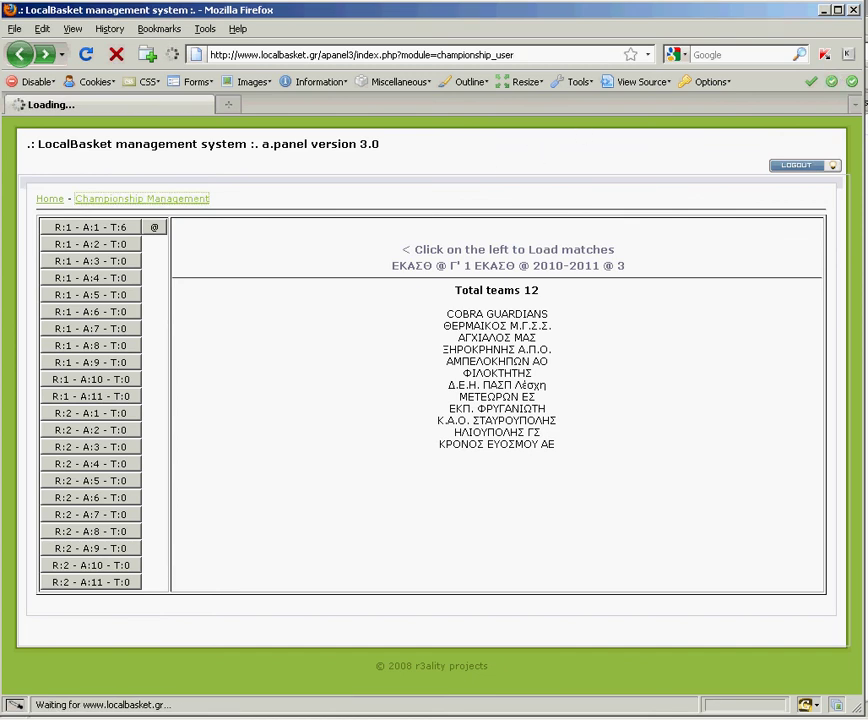